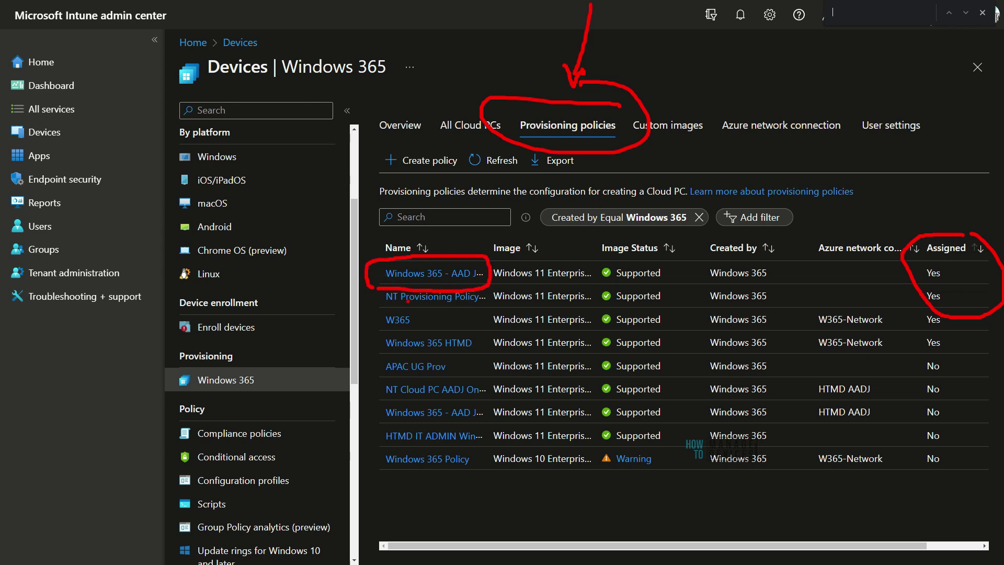
# - Open the Windows 365 - AAD Join provisioning policy and examine its General and Configuration settings
pyautogui.click(431, 272)
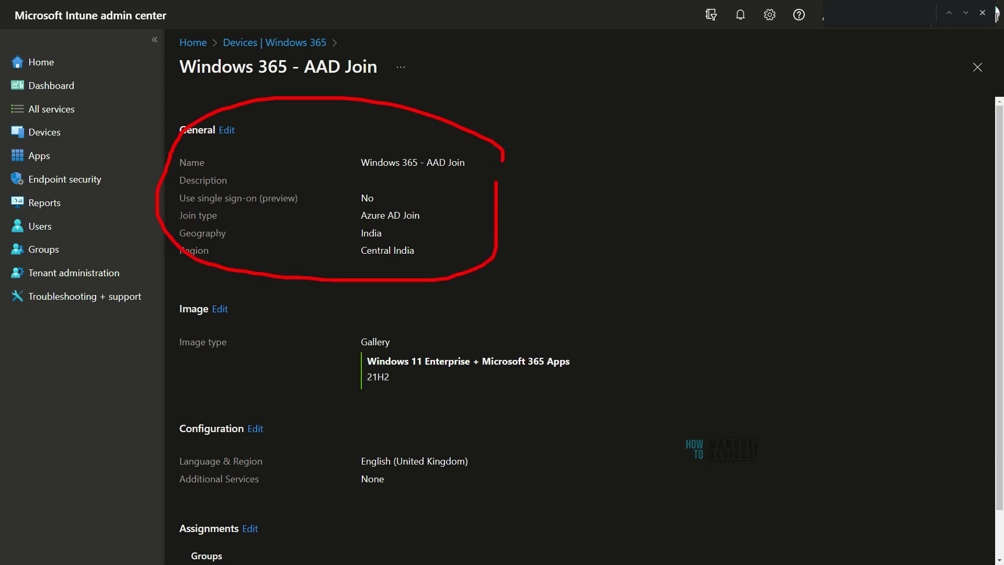
pyautogui.moveTo(225, 226); pyautogui.dragTo(401, 228)
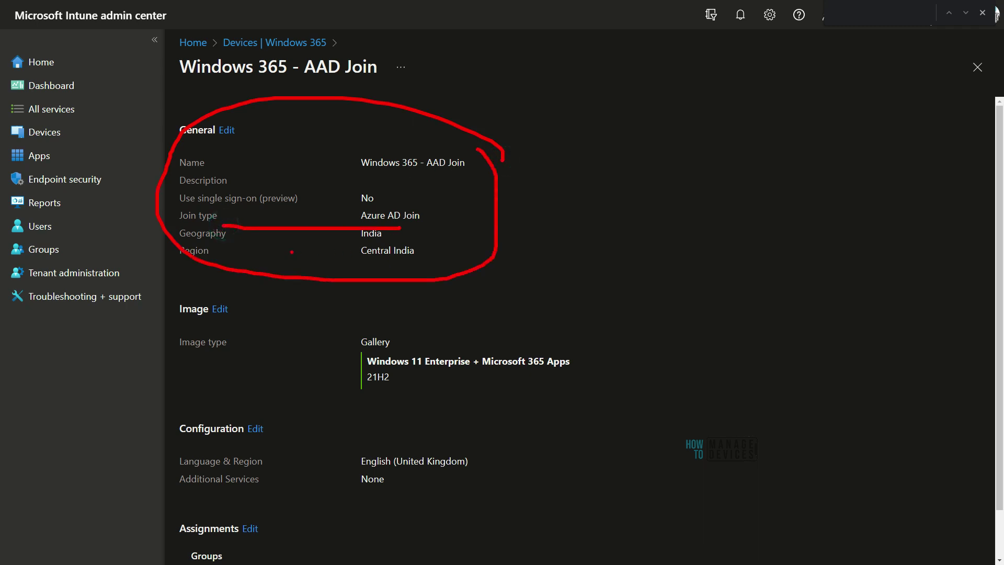
pyautogui.moveTo(398, 421)
pyautogui.mouseDown()
pyautogui.moveTo(163, 413)
pyautogui.moveTo(458, 523)
pyautogui.moveTo(298, 385)
pyautogui.moveTo(275, 386)
pyautogui.mouseUp()
pyautogui.moveTo(334, 470); pyautogui.dragTo(502, 448)
pyautogui.moveTo(339, 490); pyautogui.dragTo(428, 492)
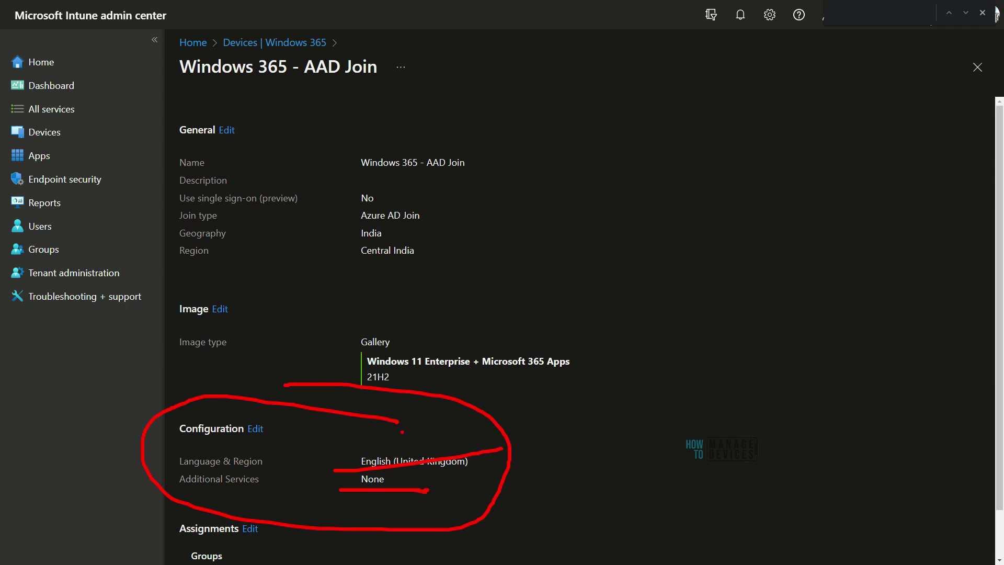
pyautogui.moveTo(333, 468); pyautogui.dragTo(361, 487)
pyautogui.press('Escape')
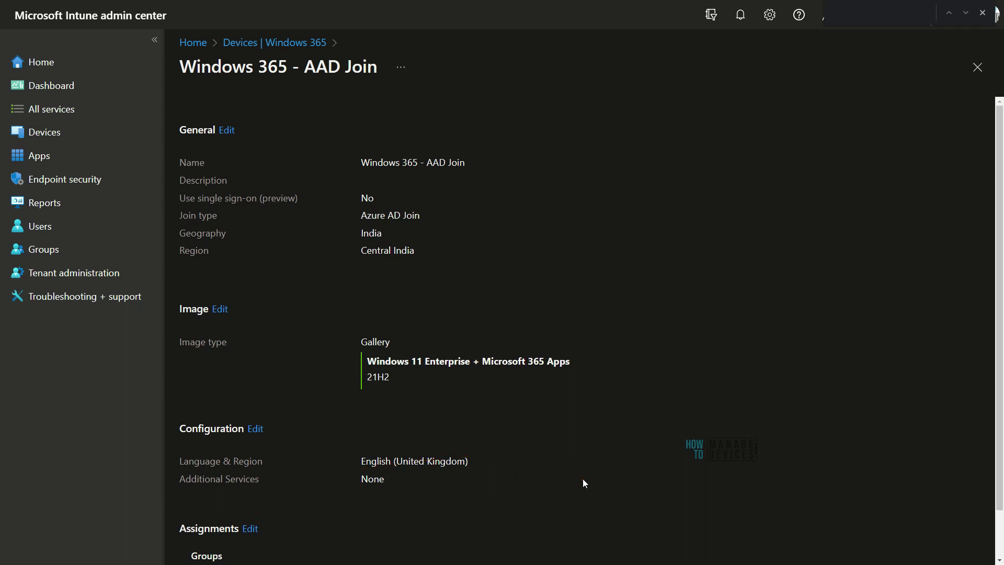
pyautogui.moveTo(168, 92); pyautogui.dragTo(431, 117)
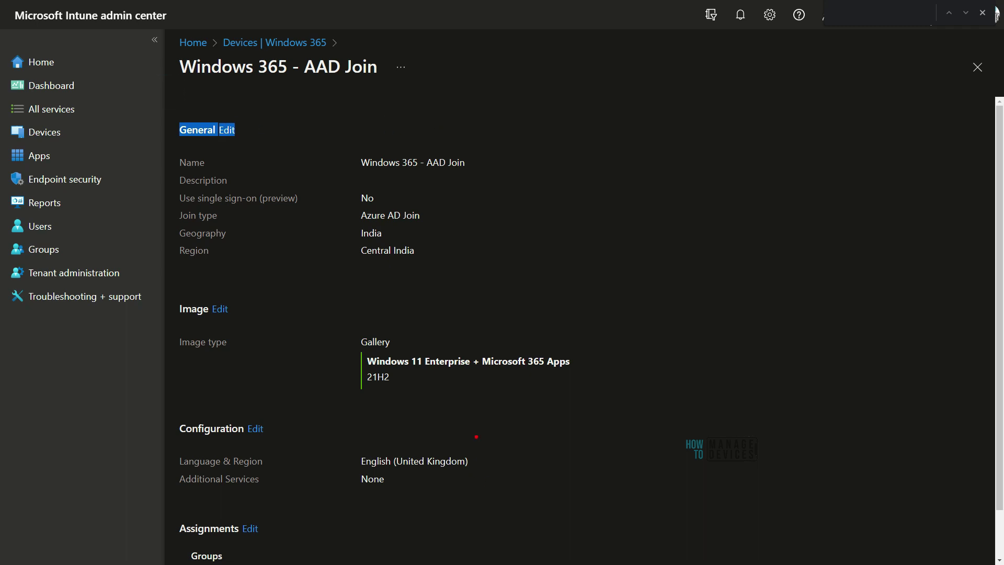
pyautogui.moveTo(157, 410)
pyautogui.mouseDown()
pyautogui.moveTo(576, 476)
pyautogui.moveTo(209, 520)
pyautogui.mouseUp()
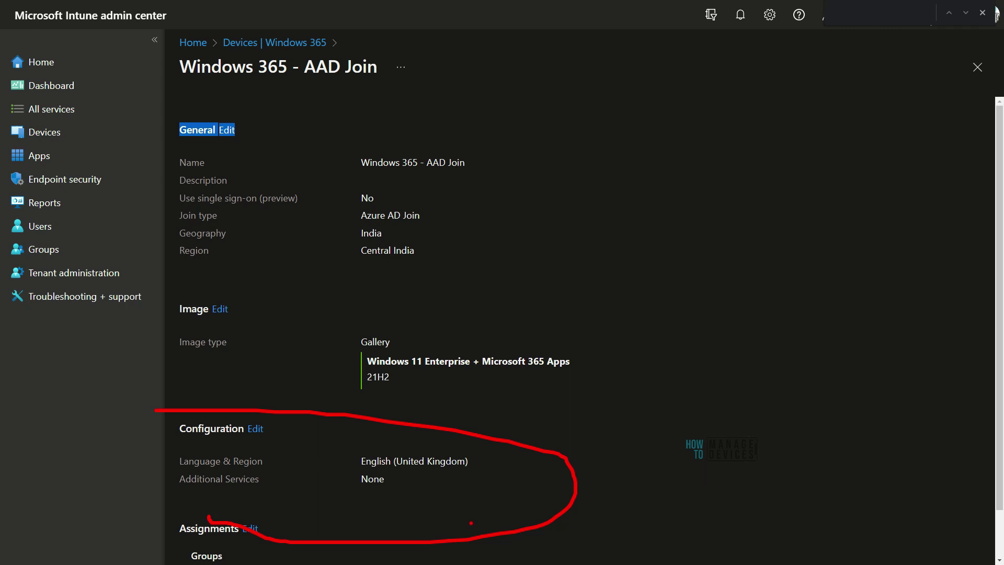
pyautogui.press('Escape')
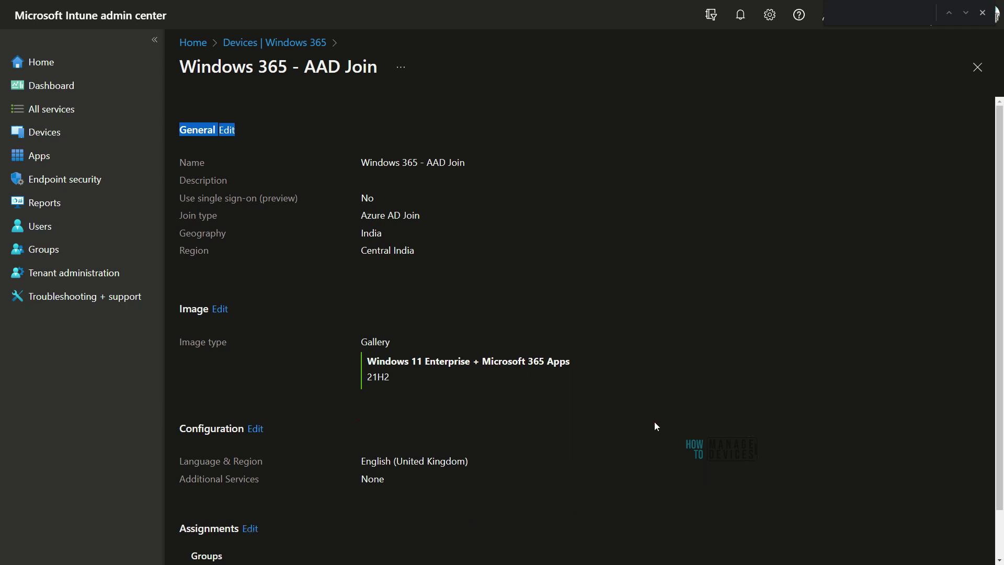
# - Edit the policy's configuration and set Language & Region to English (United States)
pyautogui.click(256, 429)
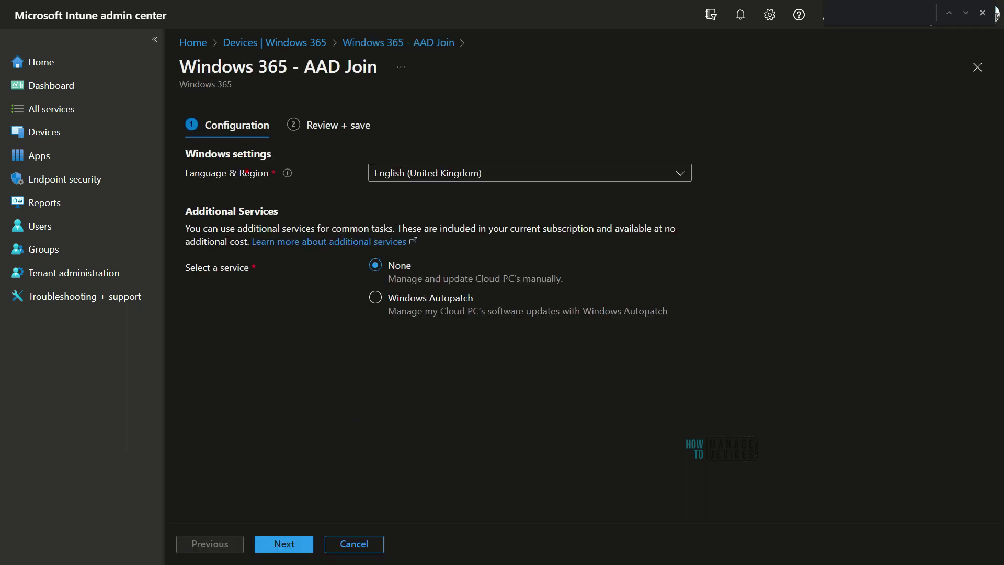
pyautogui.moveTo(209, 153); pyautogui.dragTo(159, 158)
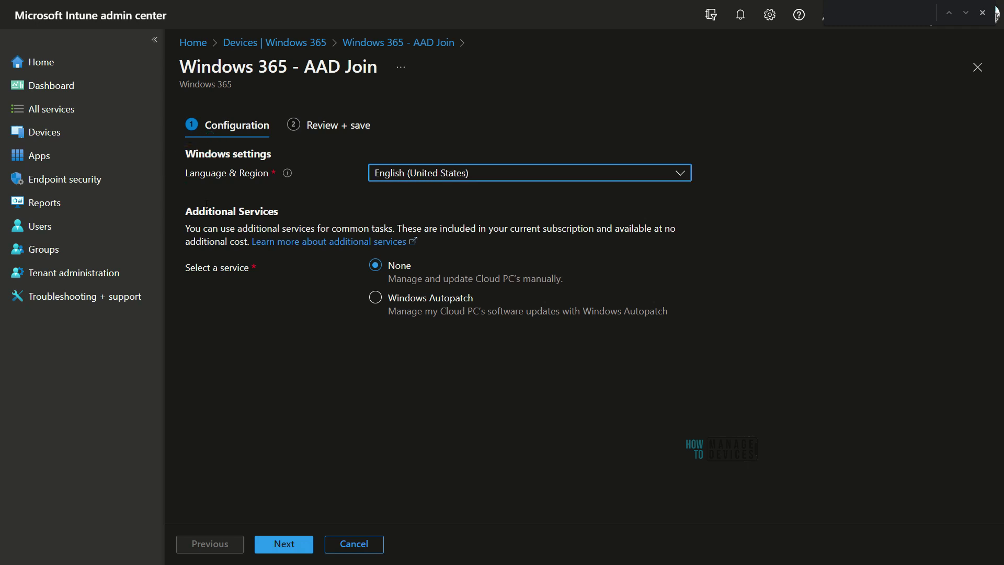
# - Examine the Additional Services section, comparing the None and Windows Autopatch options and their subscription cost terms
pyautogui.moveTo(208, 196)
pyautogui.mouseDown()
pyautogui.moveTo(171, 204)
pyautogui.moveTo(399, 395)
pyautogui.mouseUp()
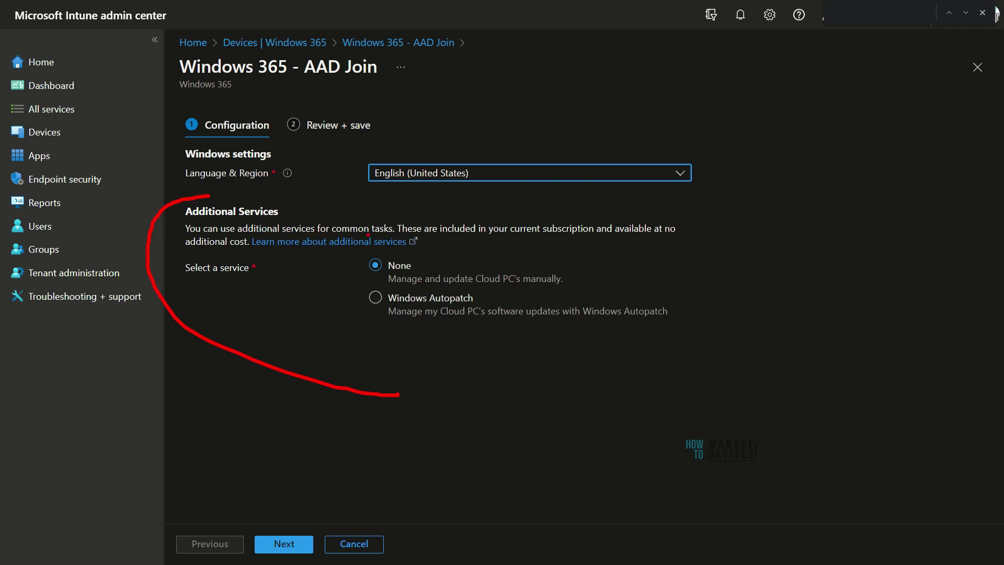
pyautogui.moveTo(488, 238); pyautogui.dragTo(684, 235)
pyautogui.moveTo(183, 250); pyautogui.dragTo(223, 250)
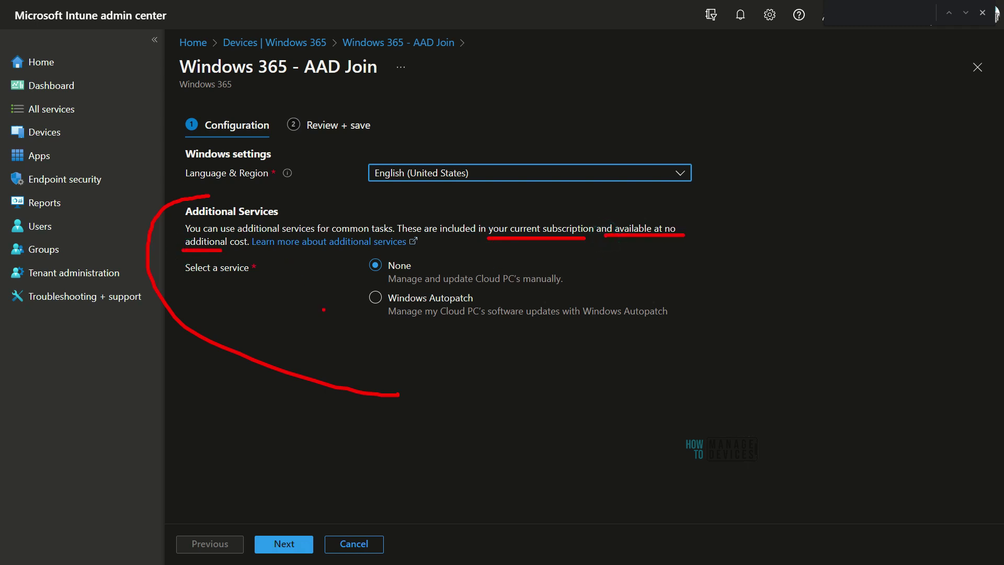
pyautogui.moveTo(187, 284); pyautogui.dragTo(306, 287)
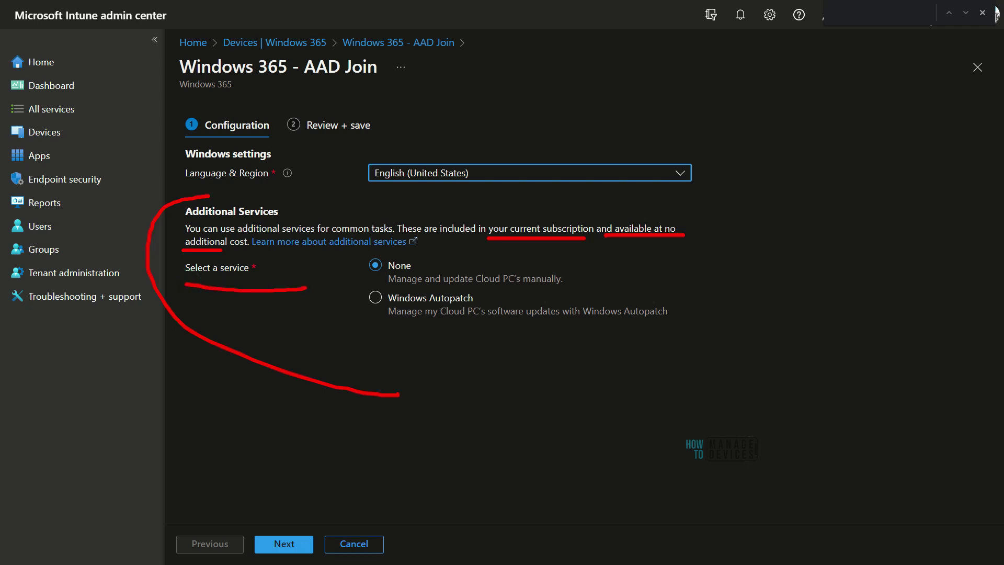
pyautogui.moveTo(373, 253)
pyautogui.mouseDown()
pyautogui.moveTo(351, 275)
pyautogui.moveTo(366, 290)
pyautogui.mouseUp()
pyautogui.moveTo(544, 252)
pyautogui.mouseDown()
pyautogui.moveTo(600, 270)
pyautogui.moveTo(567, 291)
pyautogui.mouseUp()
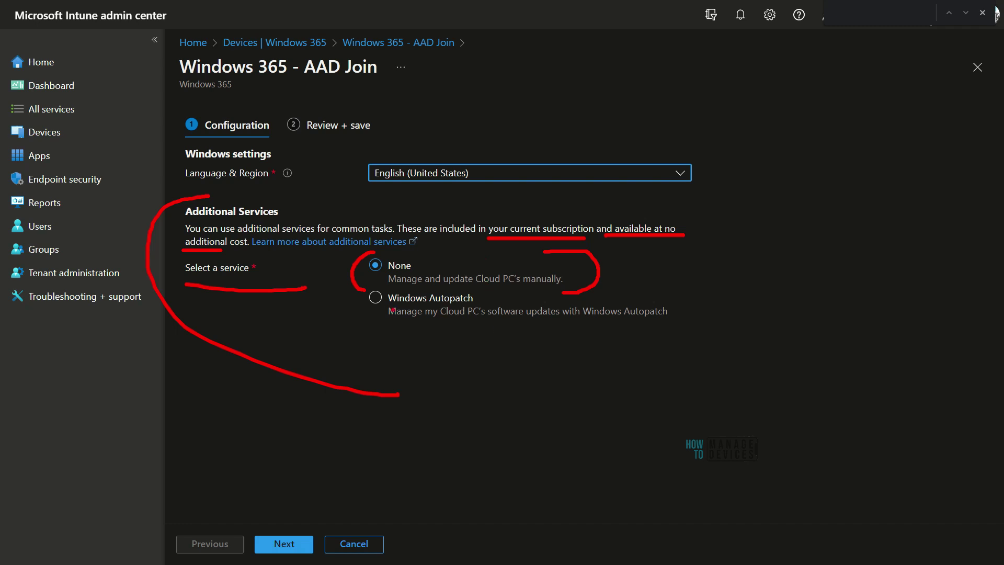
pyautogui.moveTo(525, 286); pyautogui.dragTo(576, 287)
pyautogui.moveTo(366, 287); pyautogui.dragTo(451, 364)
pyautogui.moveTo(658, 271)
pyautogui.mouseDown()
pyautogui.moveTo(669, 278)
pyautogui.moveTo(616, 374)
pyautogui.mouseUp()
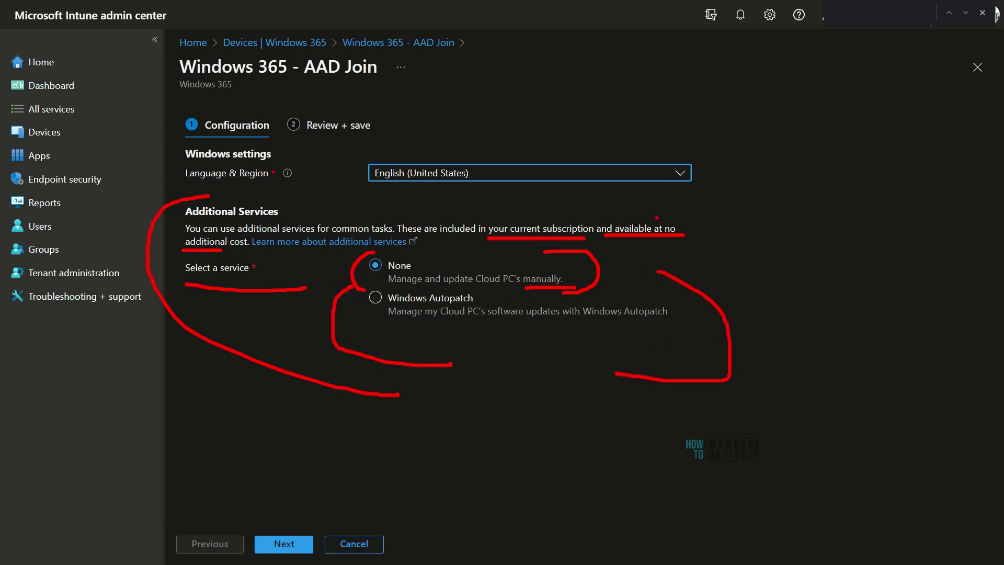
pyautogui.press('e')
pyautogui.moveTo(755, 158)
pyautogui.mouseDown()
pyautogui.moveTo(678, 230)
pyautogui.moveTo(703, 239)
pyautogui.mouseUp()
pyautogui.moveTo(569, 237); pyautogui.dragTo(668, 237)
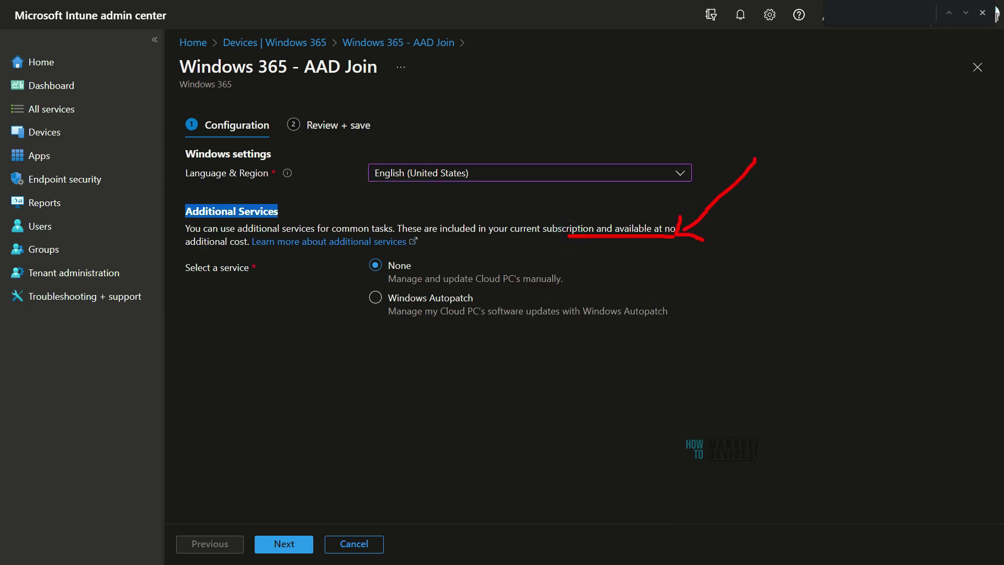
pyautogui.moveTo(180, 252); pyautogui.dragTo(252, 256)
pyautogui.moveTo(372, 284)
pyautogui.mouseDown()
pyautogui.moveTo(352, 289)
pyautogui.moveTo(419, 341)
pyautogui.mouseUp()
pyautogui.moveTo(629, 287)
pyautogui.mouseDown()
pyautogui.moveTo(691, 339)
pyautogui.moveTo(658, 340)
pyautogui.mouseUp()
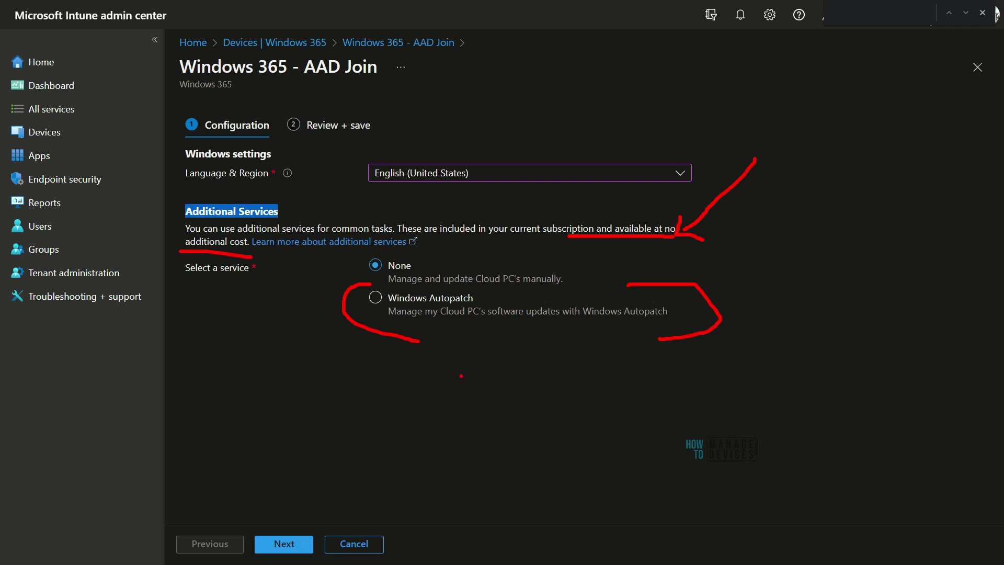
pyautogui.moveTo(422, 395)
pyautogui.mouseDown()
pyautogui.moveTo(375, 309)
pyautogui.moveTo(390, 314)
pyautogui.mouseUp()
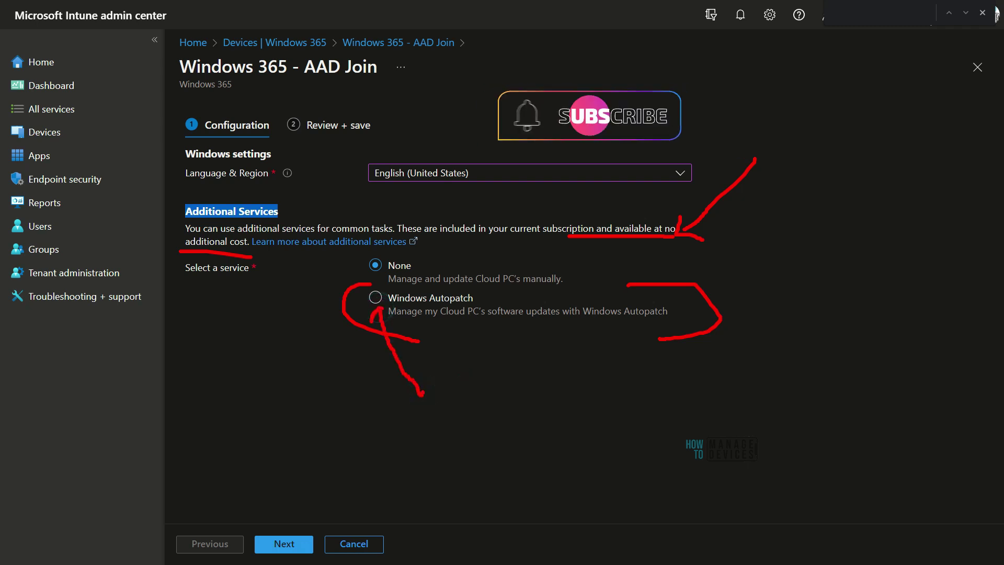
# - Select Windows Autopatch as the additional service and save the updated provisioning policy
pyautogui.click(376, 297)
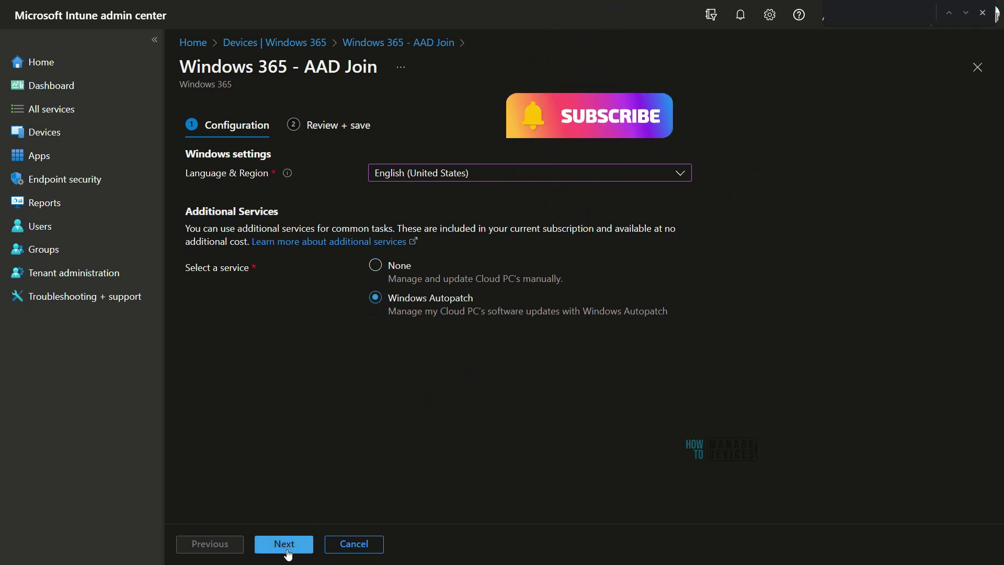
pyautogui.moveTo(347, 411); pyautogui.dragTo(314, 523)
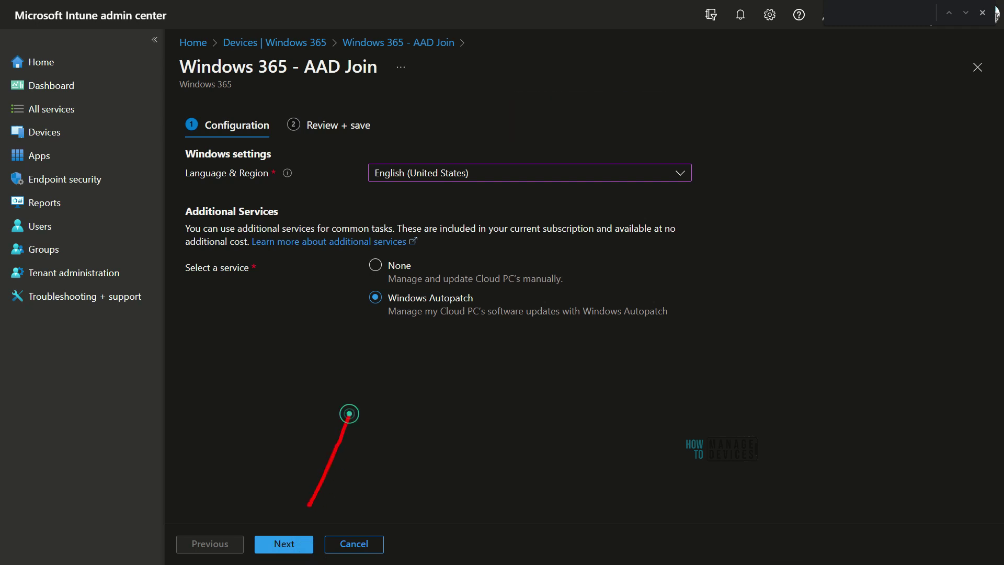
pyautogui.click(292, 548)
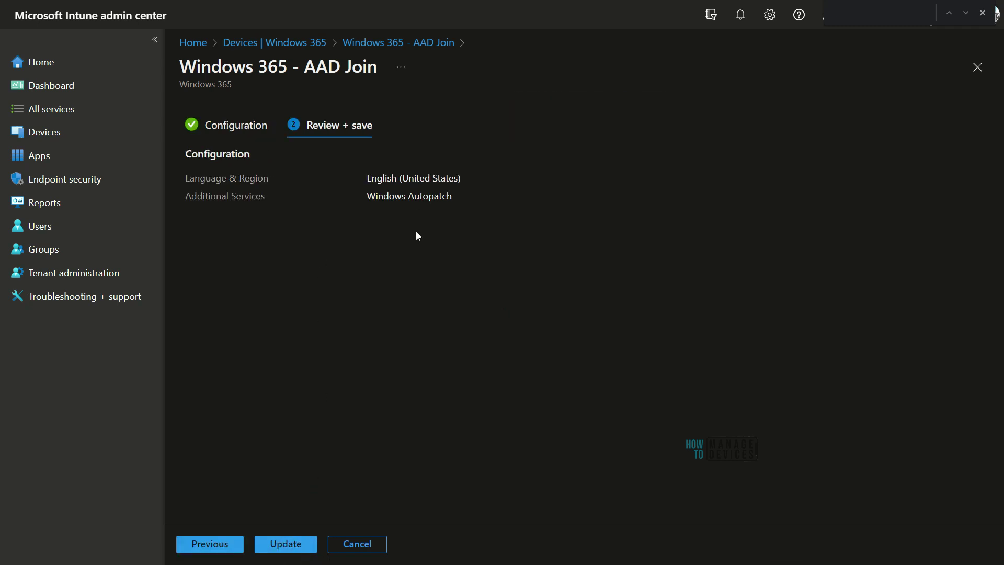
pyautogui.moveTo(484, 155)
pyautogui.mouseDown()
pyautogui.moveTo(361, 175)
pyautogui.moveTo(510, 222)
pyautogui.moveTo(450, 141)
pyautogui.mouseUp()
pyautogui.moveTo(274, 196)
pyautogui.mouseDown()
pyautogui.moveTo(353, 199)
pyautogui.moveTo(335, 219)
pyautogui.mouseUp()
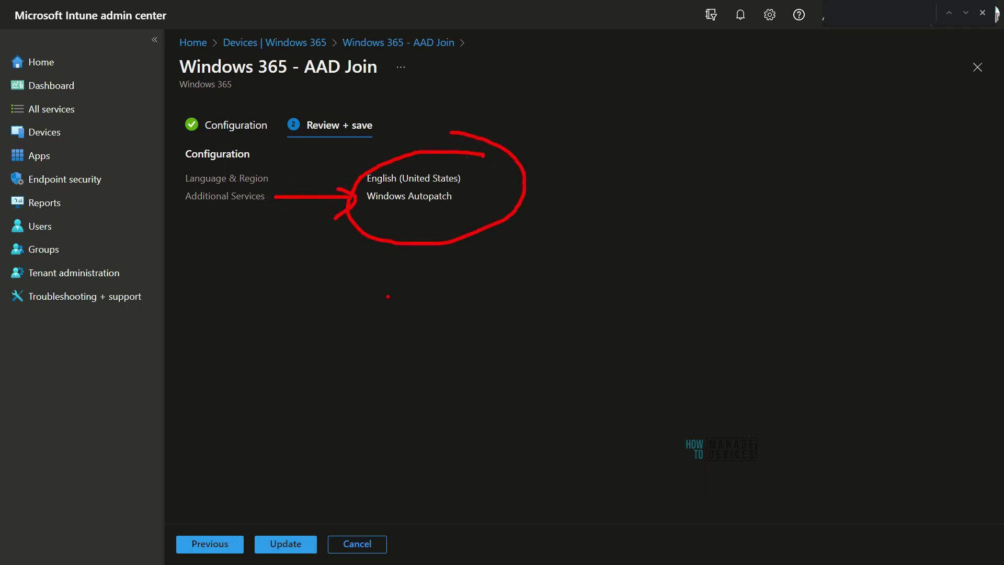
pyautogui.moveTo(467, 194)
pyautogui.mouseDown()
pyautogui.moveTo(634, 137)
pyautogui.moveTo(637, 418)
pyautogui.moveTo(619, 500)
pyautogui.moveTo(675, 453)
pyautogui.mouseUp()
pyautogui.moveTo(481, 287)
pyautogui.mouseDown()
pyautogui.moveTo(395, 464)
pyautogui.moveTo(341, 492)
pyautogui.mouseUp()
pyautogui.click(289, 544)
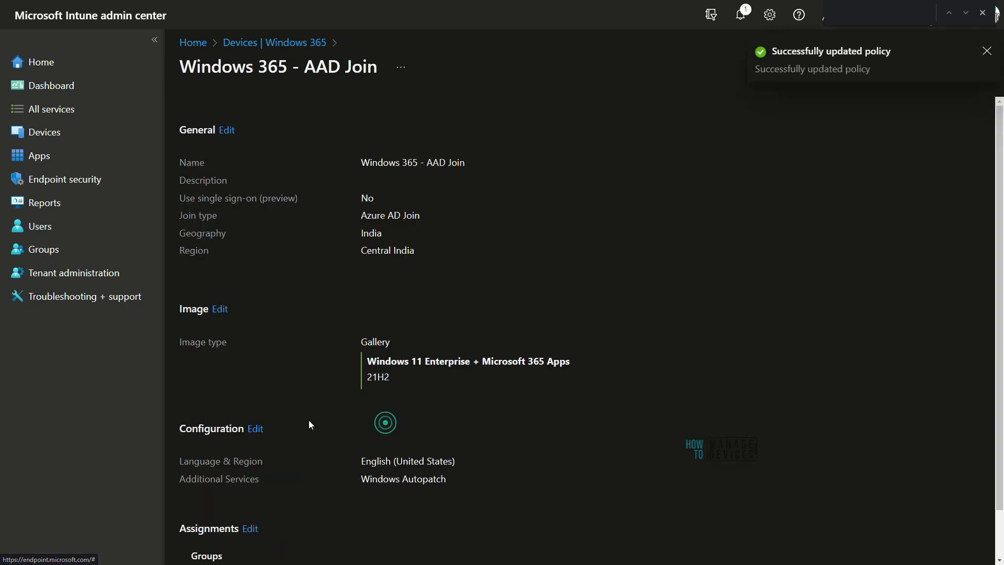
# - Open the Windows Autopatch device list and check the Ready devices
pyautogui.moveTo(329, 424); pyautogui.dragTo(485, 440)
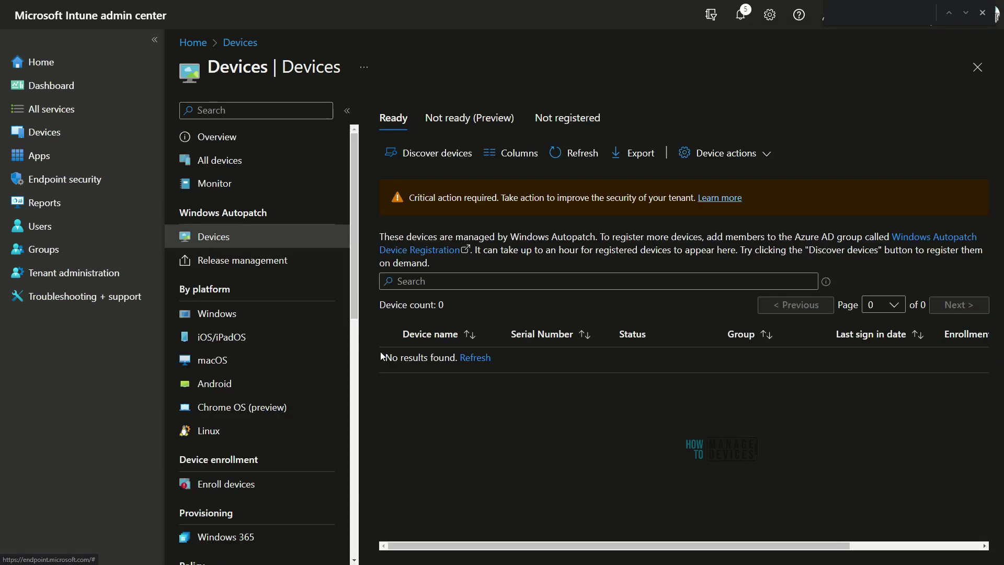
pyautogui.moveTo(205, 197)
pyautogui.mouseDown()
pyautogui.moveTo(149, 204)
pyautogui.moveTo(300, 267)
pyautogui.moveTo(204, 194)
pyautogui.mouseUp()
pyautogui.moveTo(308, 185)
pyautogui.mouseDown()
pyautogui.moveTo(248, 237)
pyautogui.moveTo(258, 245)
pyautogui.mouseUp()
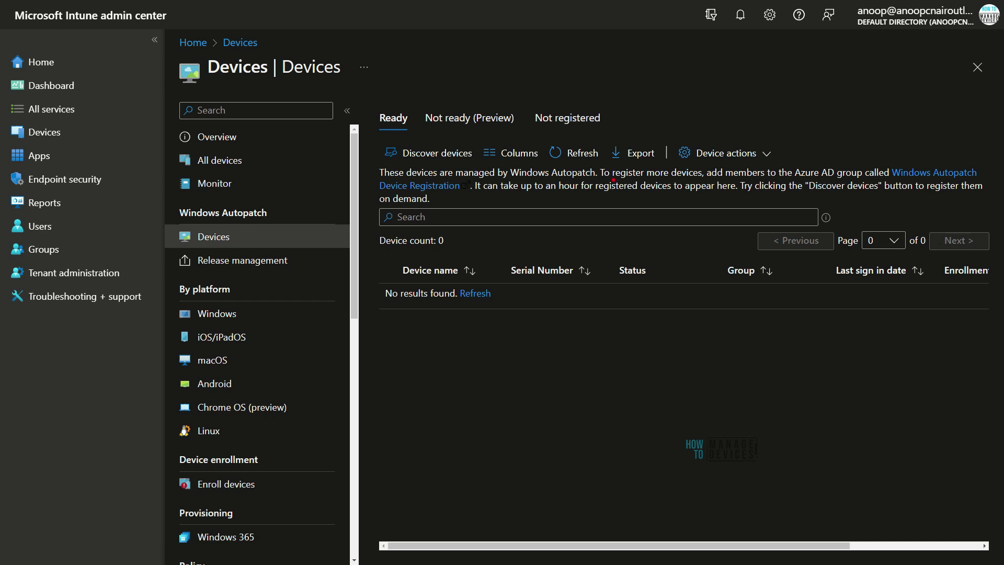
pyautogui.moveTo(491, 254)
pyautogui.mouseDown()
pyautogui.moveTo(369, 321)
pyautogui.moveTo(538, 284)
pyautogui.mouseUp()
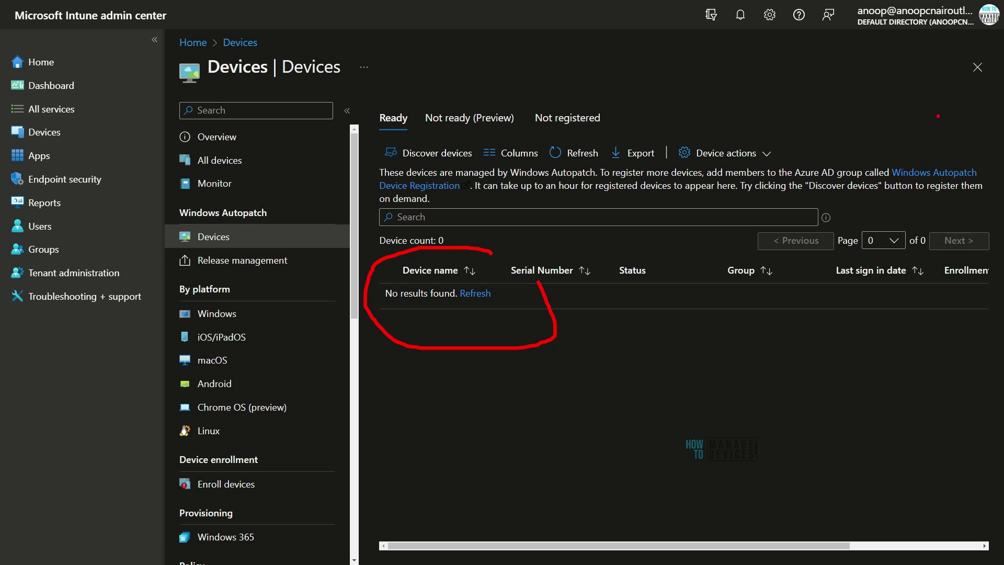
pyautogui.moveTo(939, 116)
pyautogui.mouseDown()
pyautogui.moveTo(919, 157)
pyautogui.moveTo(932, 146)
pyautogui.mouseUp()
# - Search all groups for "Windows Autopatch" and open the member list of the Windows Autopatch Device Registration group
pyautogui.moveTo(103, 210); pyautogui.dragTo(57, 248)
pyautogui.moveTo(57, 248); pyautogui.dragTo(79, 244)
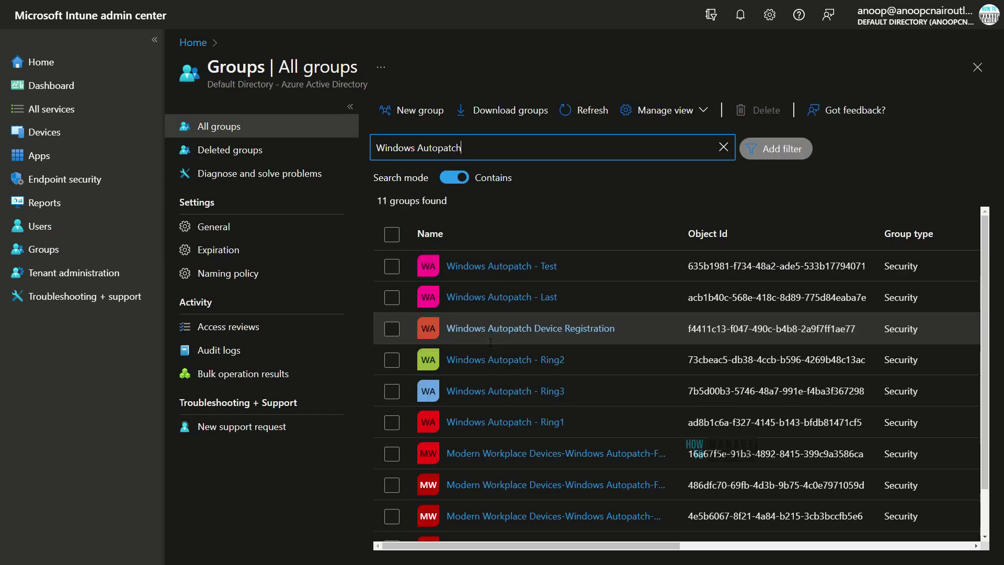
pyautogui.moveTo(645, 315)
pyautogui.mouseDown()
pyautogui.moveTo(449, 309)
pyautogui.moveTo(418, 361)
pyautogui.moveTo(642, 324)
pyautogui.mouseUp()
pyautogui.click(556, 328)
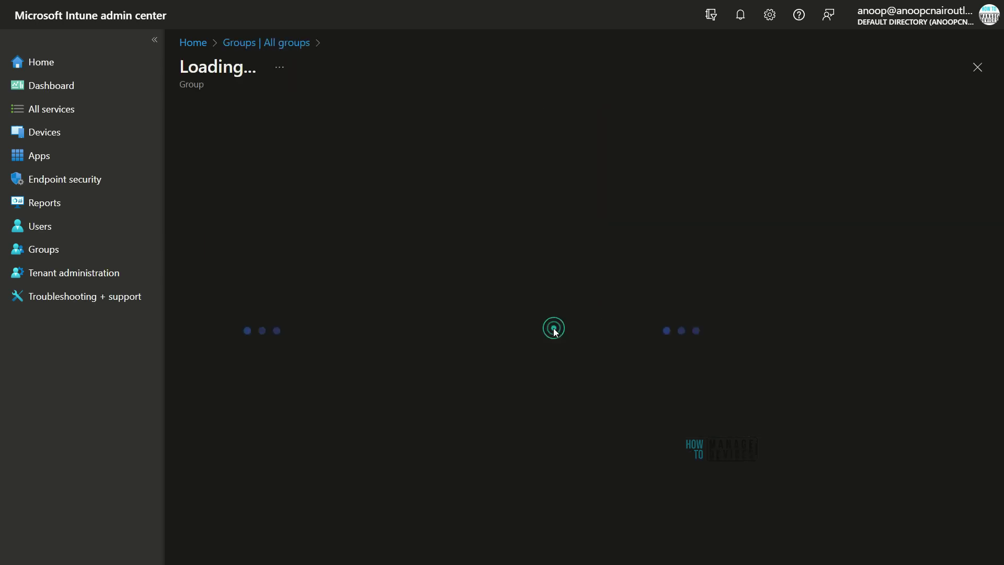
pyautogui.click(218, 227)
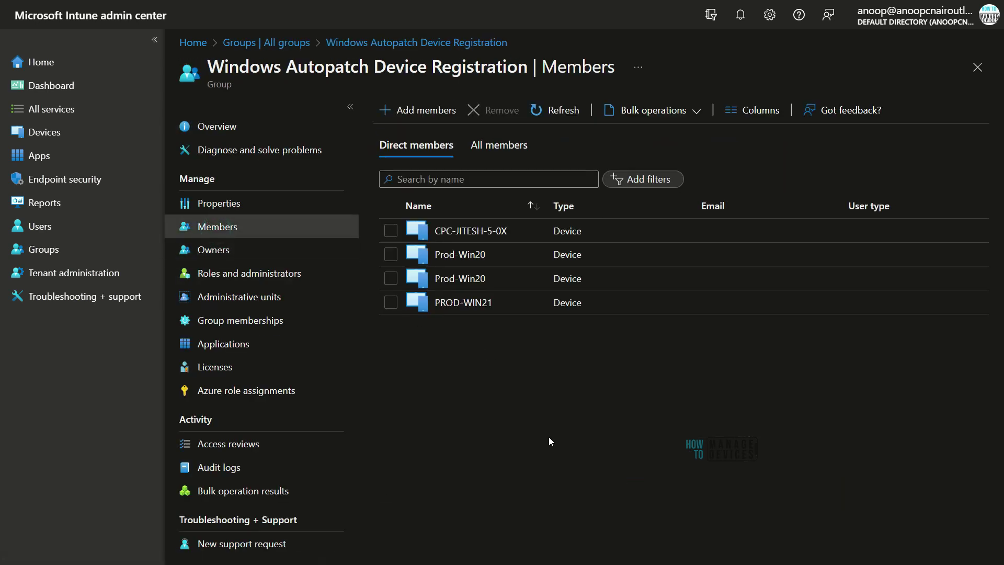
# - Remove all four existing devices from the Windows Autopatch Device Registration group and add the device CPC-jites-G29KQ as a member
pyautogui.moveTo(647, 217)
pyautogui.mouseDown()
pyautogui.moveTo(481, 187)
pyautogui.moveTo(492, 381)
pyautogui.moveTo(605, 204)
pyautogui.mouseUp()
pyautogui.press('Escape')
pyautogui.click(390, 232)
pyautogui.click(391, 254)
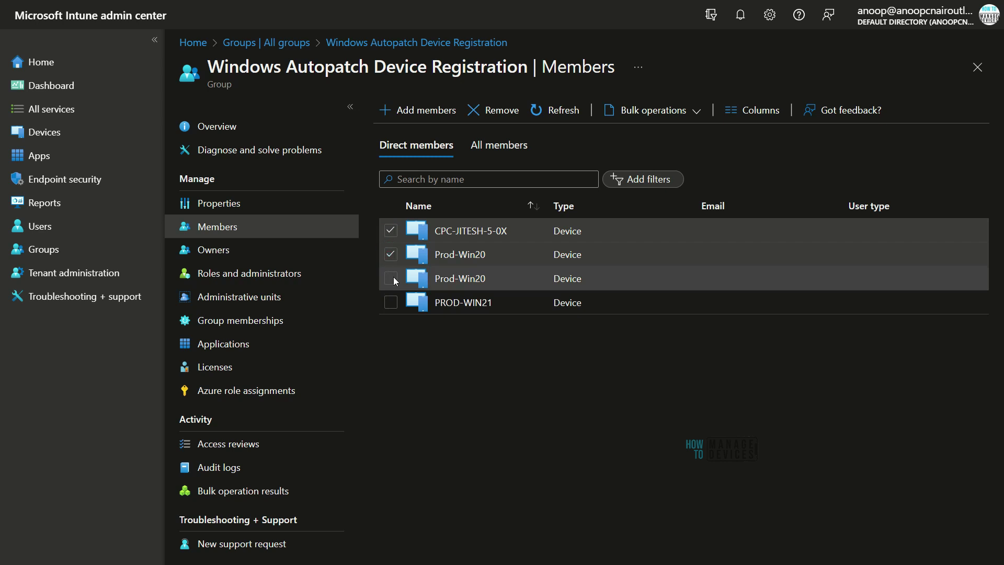
pyautogui.click(390, 278)
pyautogui.click(391, 302)
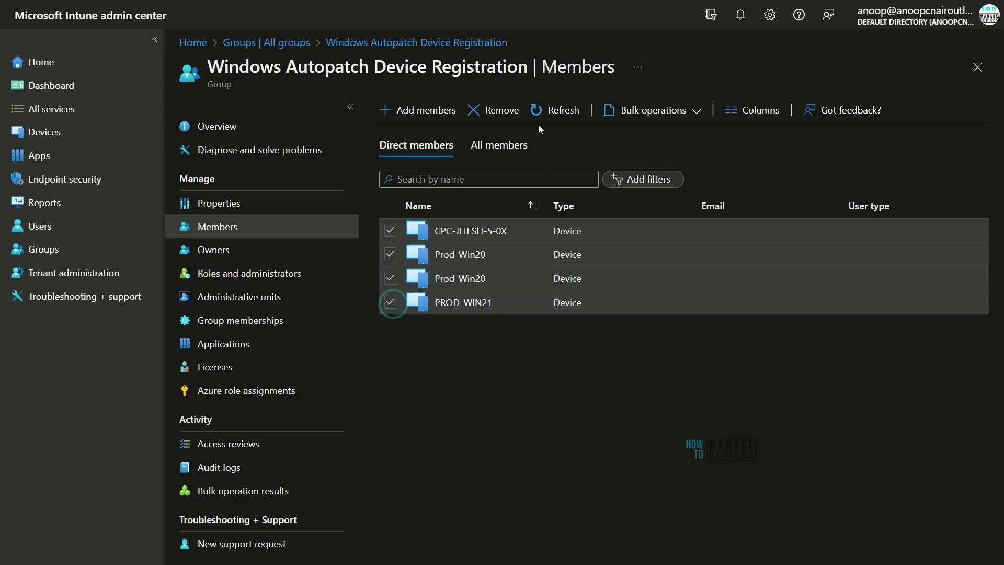
pyautogui.click(502, 110)
pyautogui.click(425, 165)
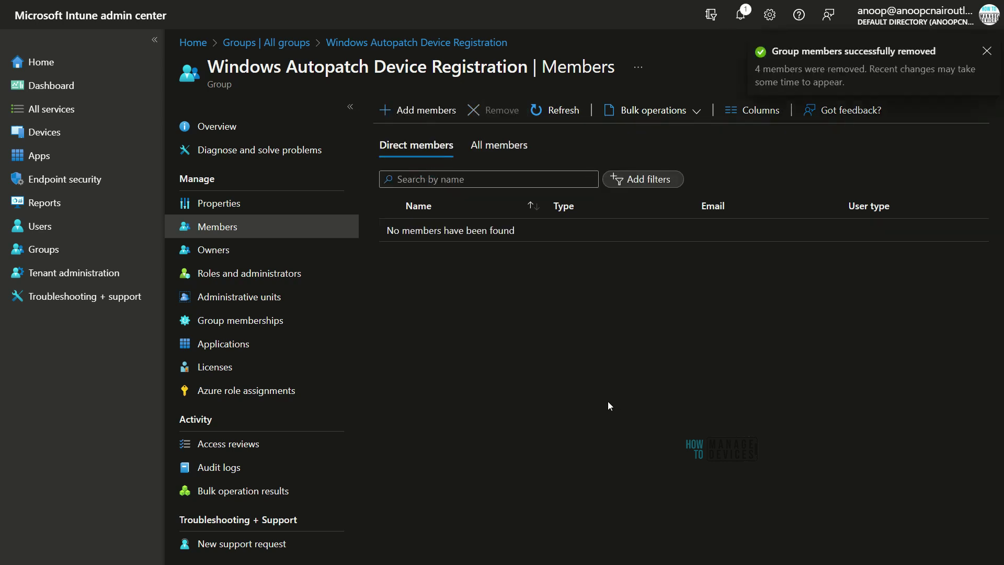
pyautogui.click(408, 112)
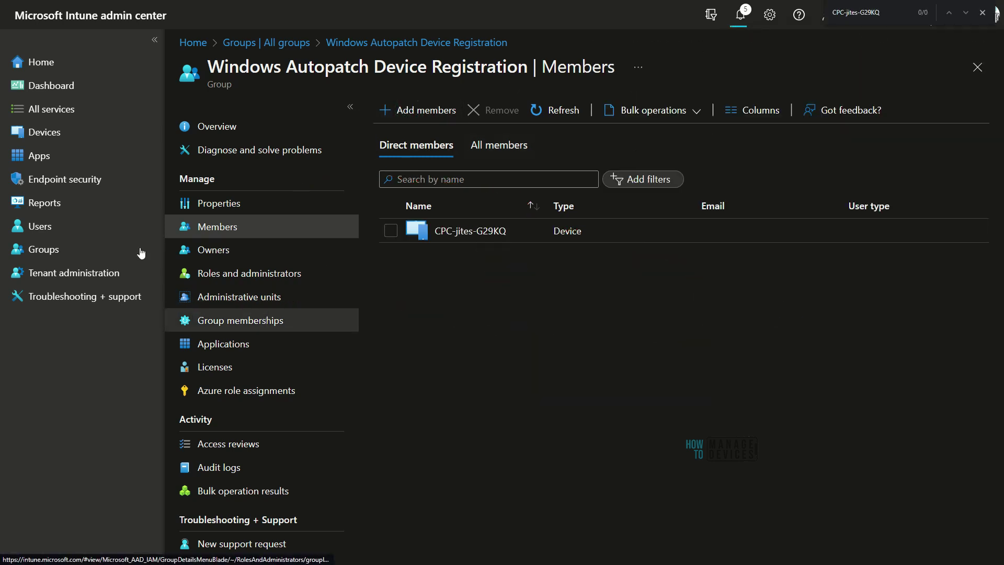
# - Return to the Windows Autopatch device list and check the Ready and Not registered devices
pyautogui.click(39, 142)
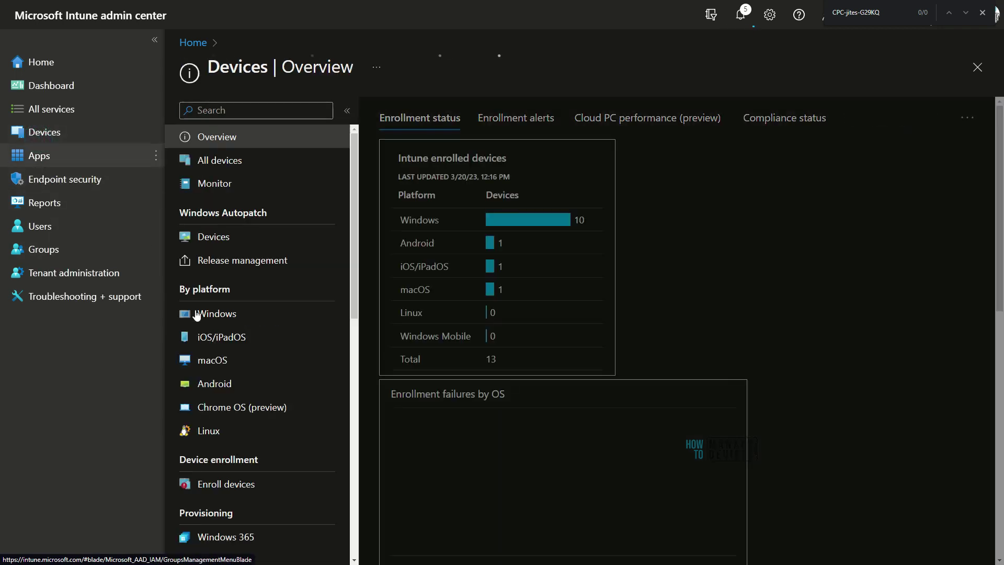
pyautogui.click(213, 242)
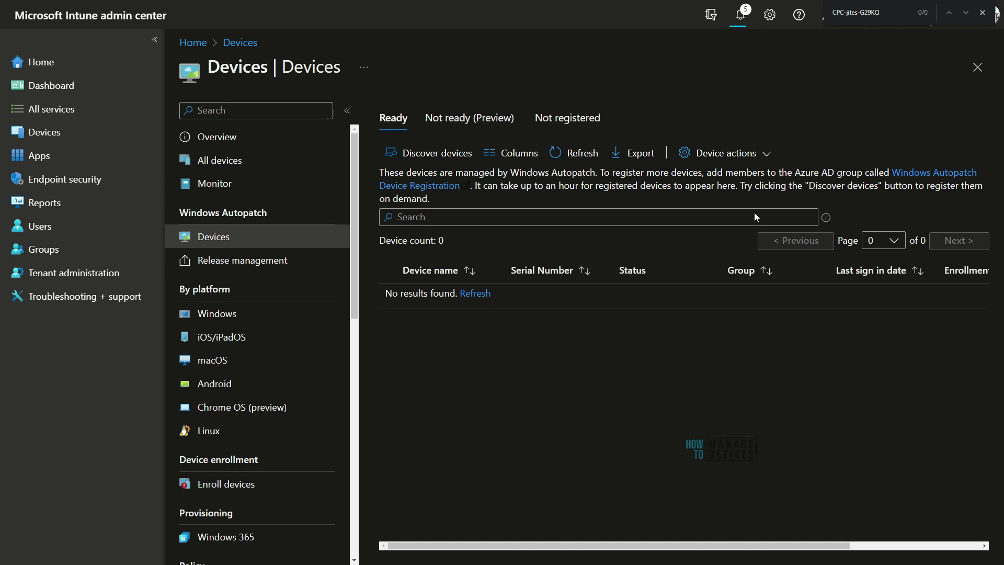
pyautogui.click(564, 120)
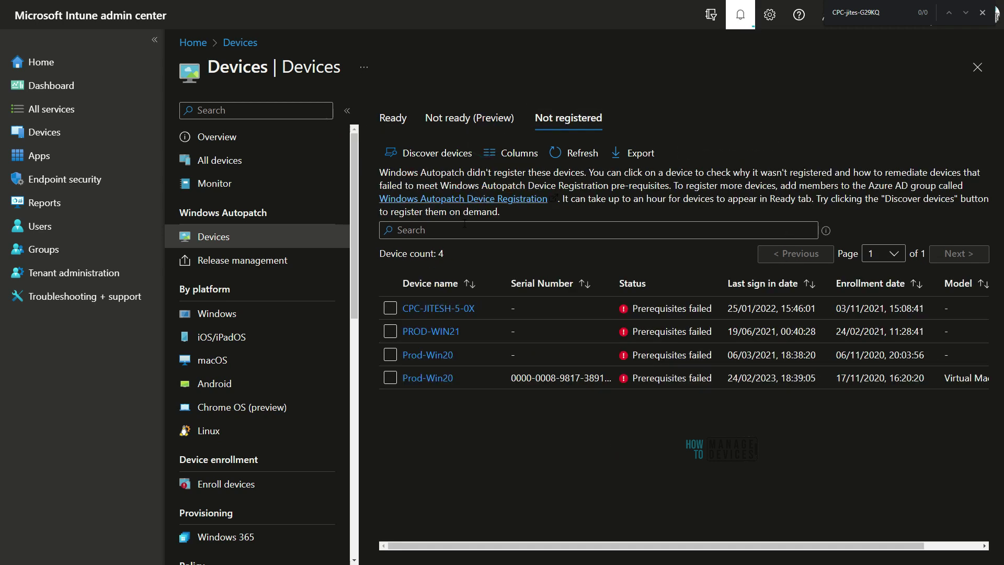
# - Run Discover devices to scan the Windows Autopatch Device Registration group and refresh the Ready device list
pyautogui.click(425, 153)
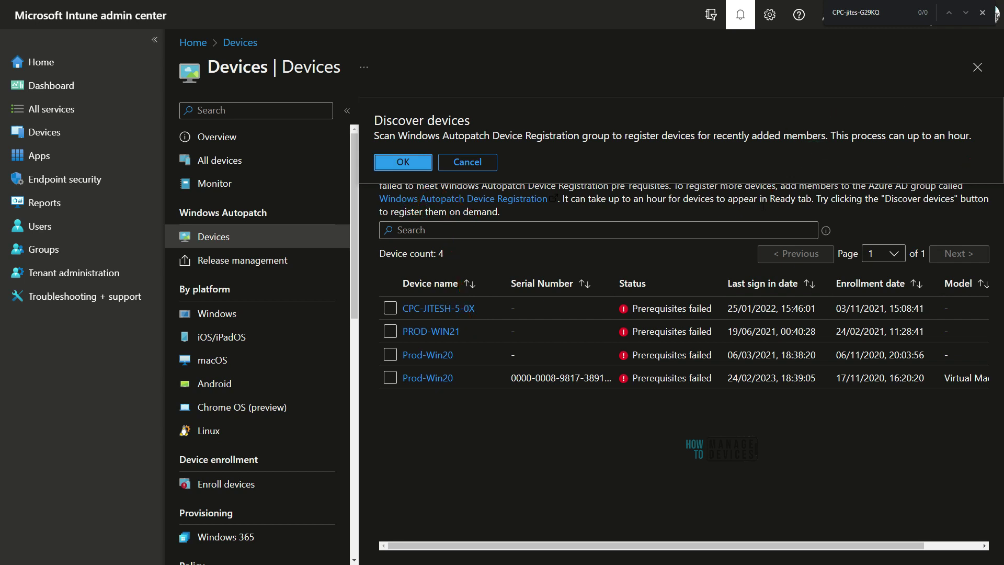
pyautogui.click(390, 166)
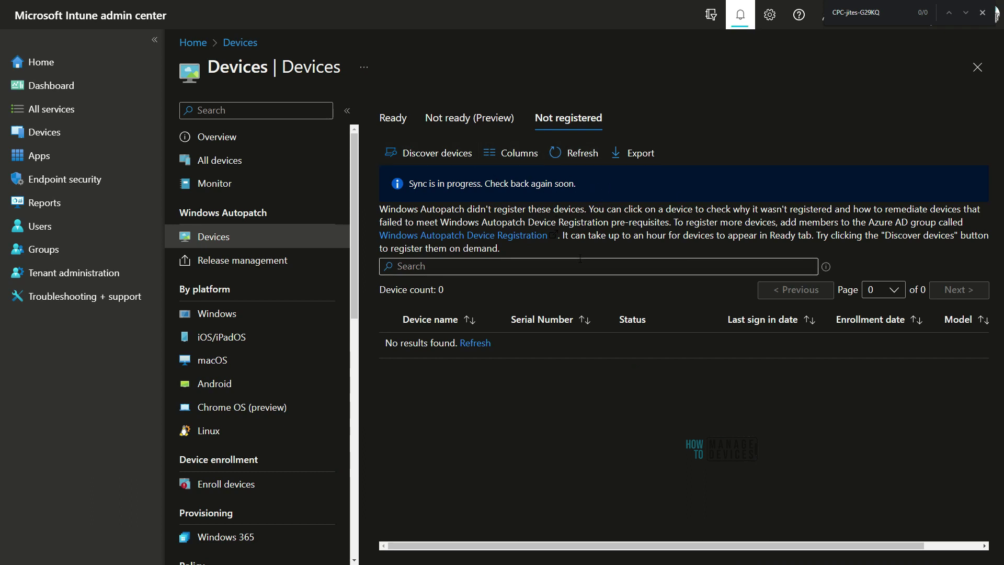
pyautogui.click(395, 130)
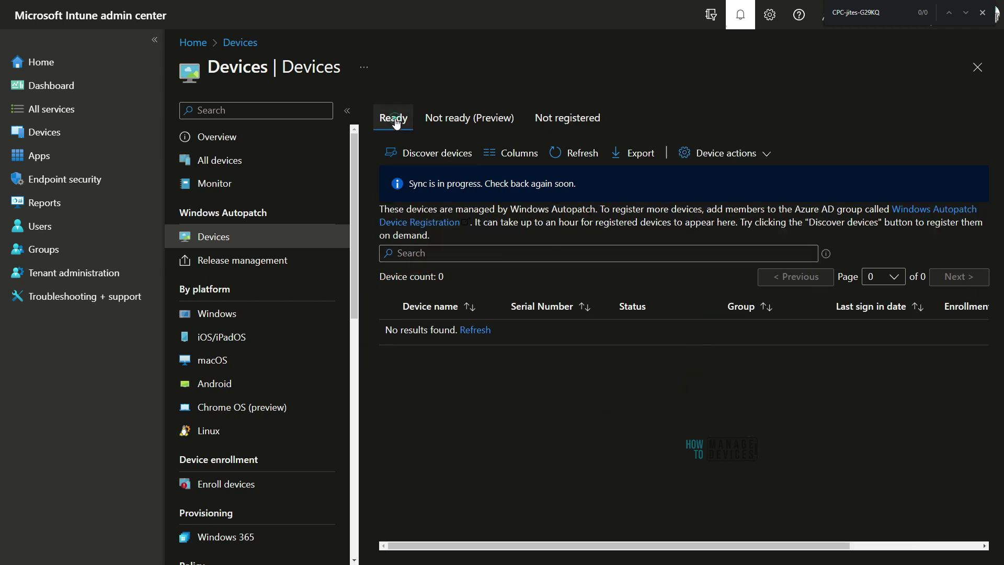
pyautogui.click(481, 332)
pyautogui.click(482, 334)
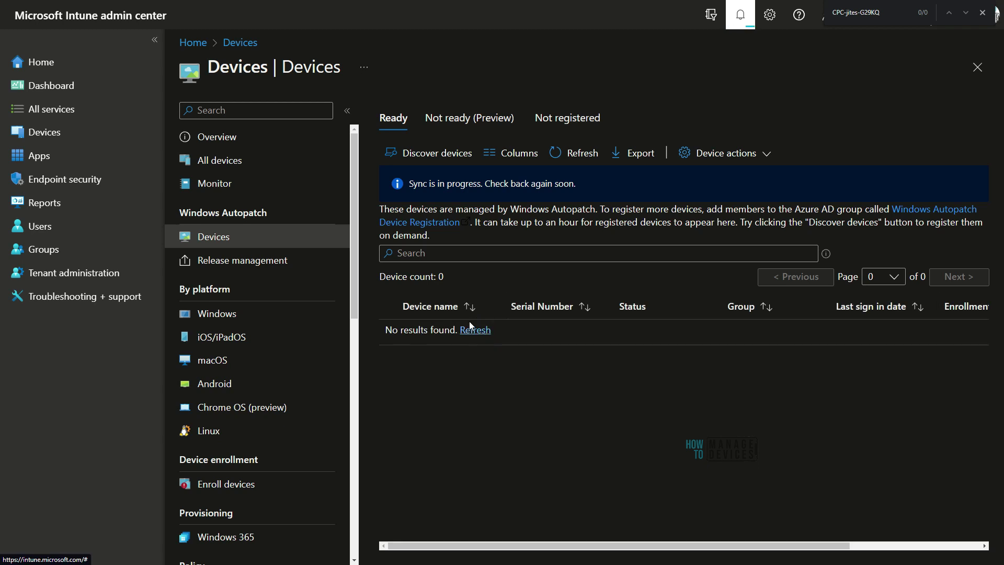
# - Check the provisioning status of all Windows 365 Cloud PCs and review the Ready devices in Windows Autopatch
pyautogui.click(230, 533)
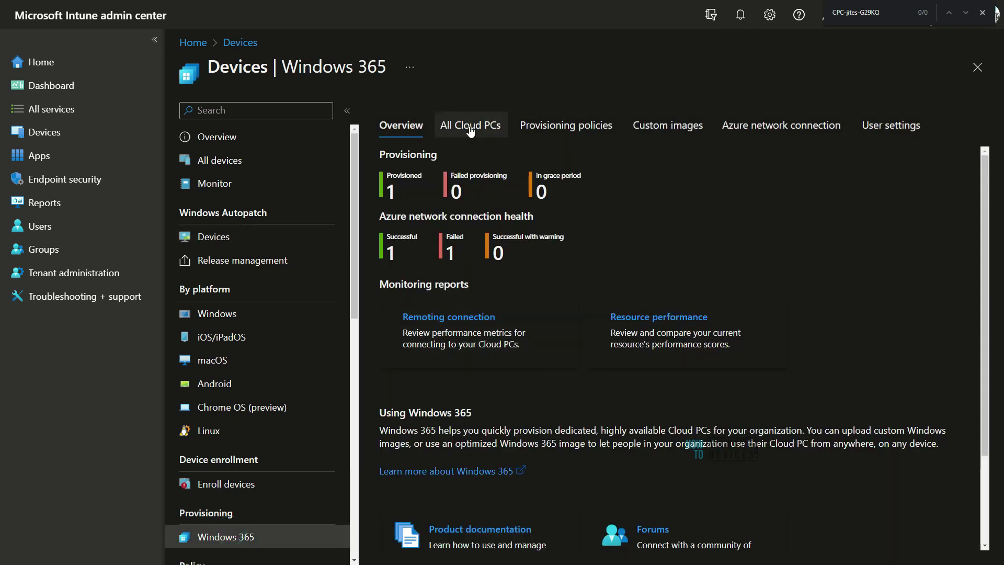
pyautogui.click(468, 125)
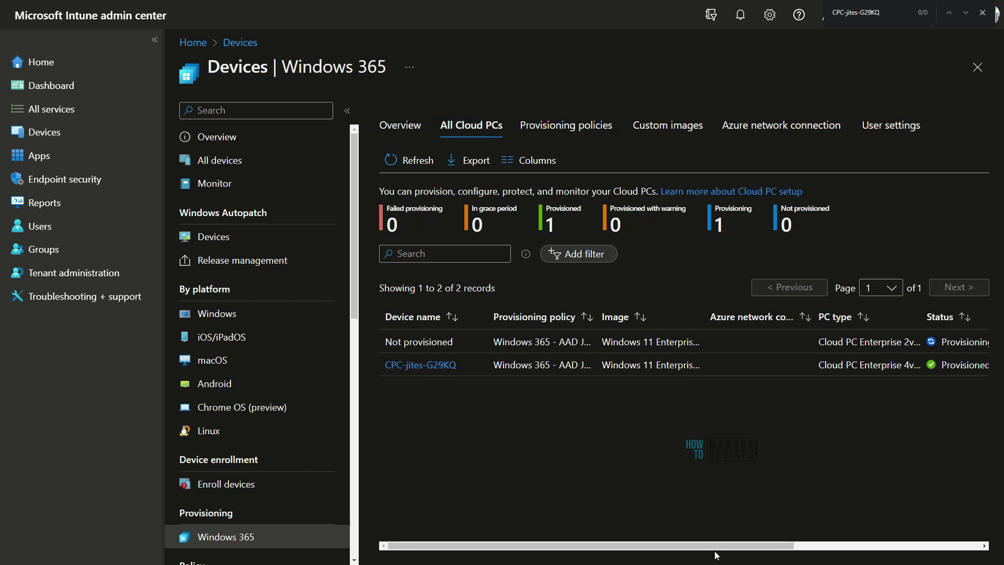
pyautogui.click(805, 546)
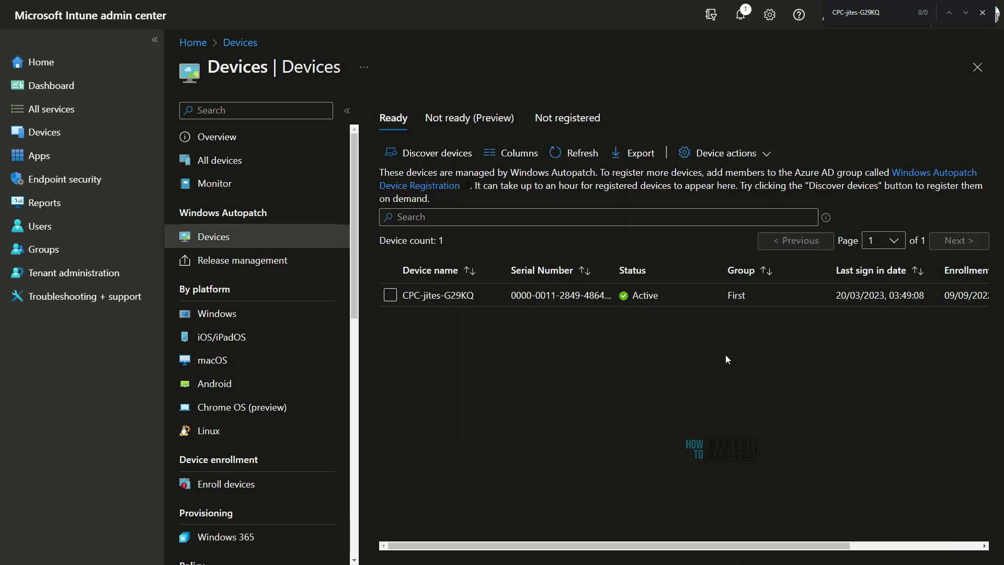
pyautogui.moveTo(458, 254)
pyautogui.mouseDown()
pyautogui.moveTo(361, 320)
pyautogui.moveTo(701, 293)
pyautogui.moveTo(515, 259)
pyautogui.mouseUp()
pyautogui.moveTo(726, 420); pyautogui.dragTo(663, 360)
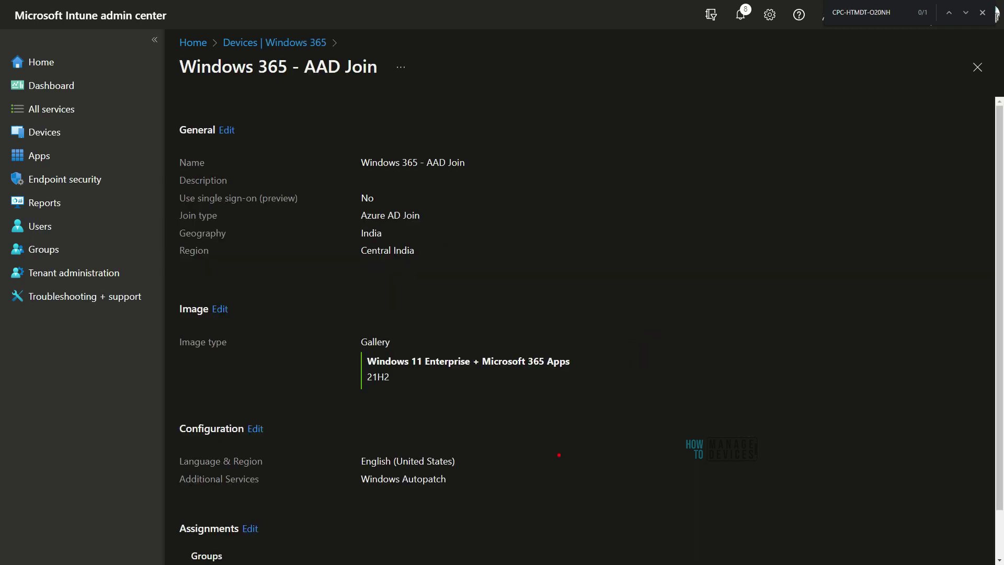
# - Examine the Additional Services setting in the configuration of the Windows 365 - AAD Join provisioning policy
pyautogui.moveTo(246, 426); pyautogui.dragTo(560, 450)
pyautogui.moveTo(479, 450); pyautogui.dragTo(256, 427)
pyautogui.moveTo(466, 478); pyautogui.dragTo(537, 458)
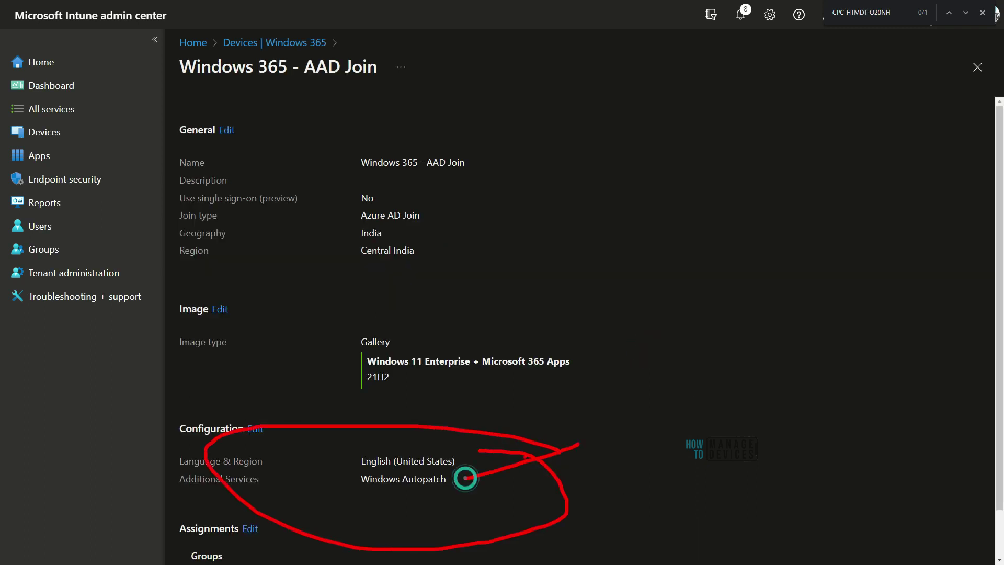
pyautogui.press('Escape')
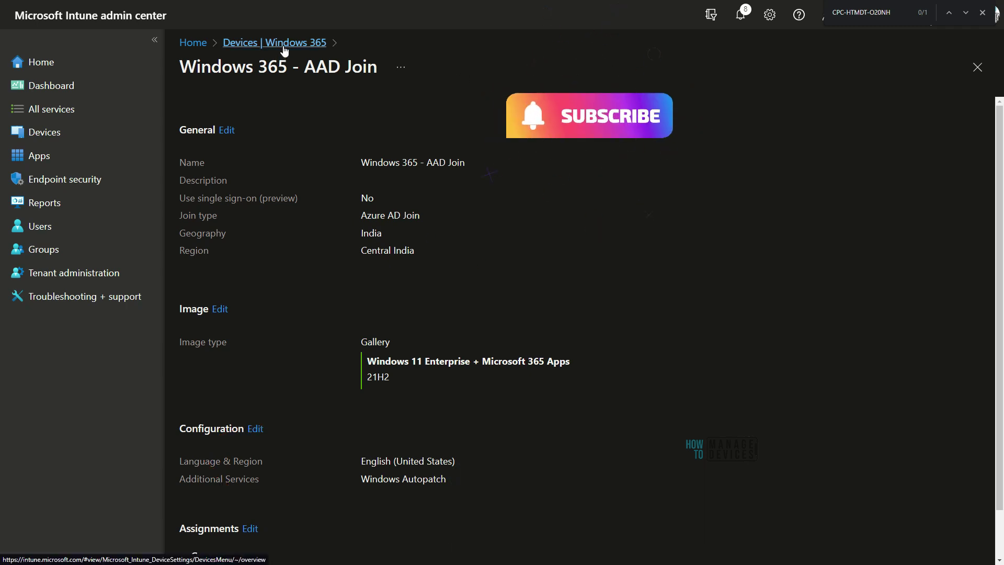
# - Review the status of all Windows 365 Cloud PCs and open the Windows Autopatch device list to check its Ready devices
pyautogui.click(284, 47)
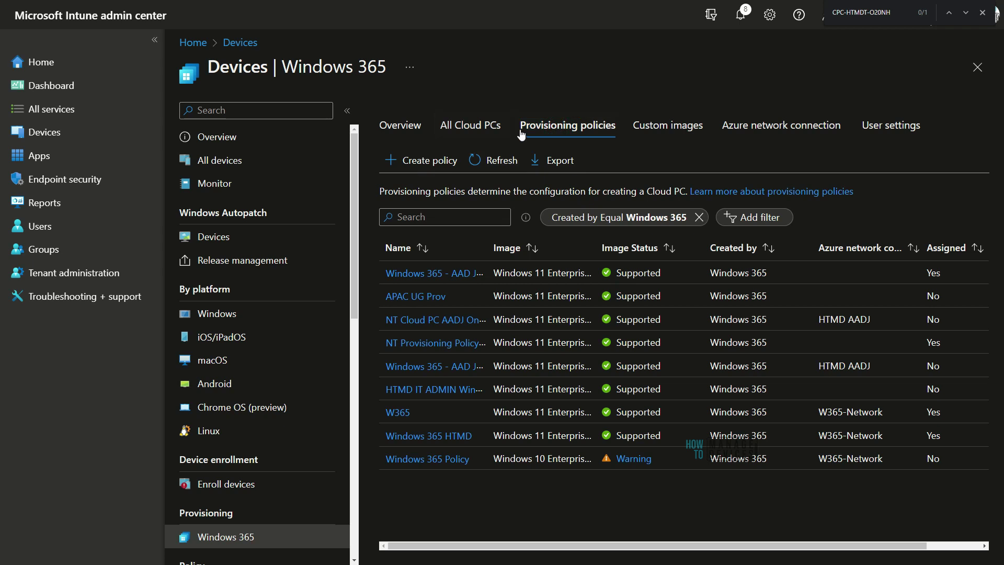
pyautogui.click(470, 125)
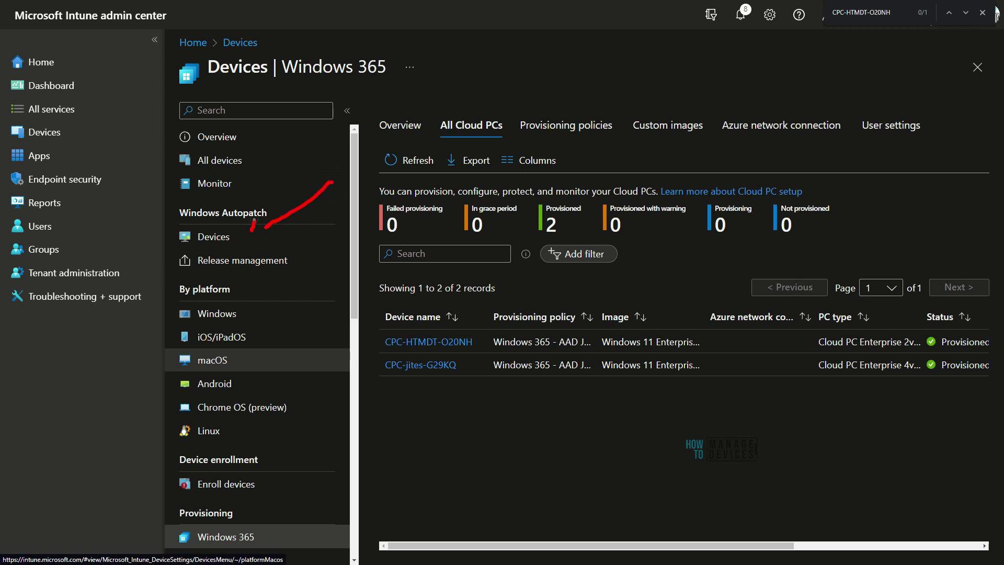
pyautogui.click(225, 240)
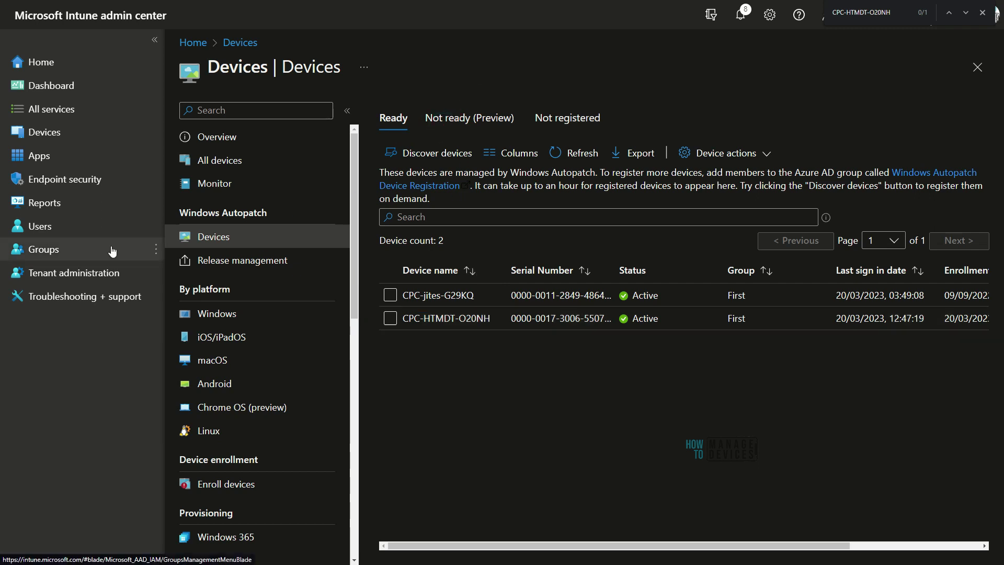
# - Search all groups for "Windows Autopatch" and examine the direct members of the Windows Autopatch Device Registration group
pyautogui.click(38, 253)
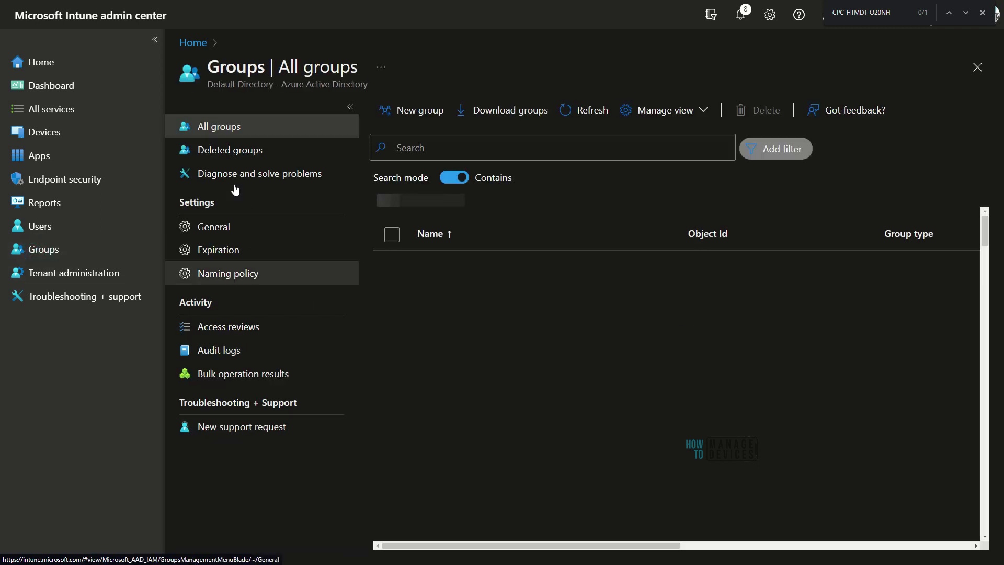
pyautogui.click(480, 147)
pyautogui.click(490, 178)
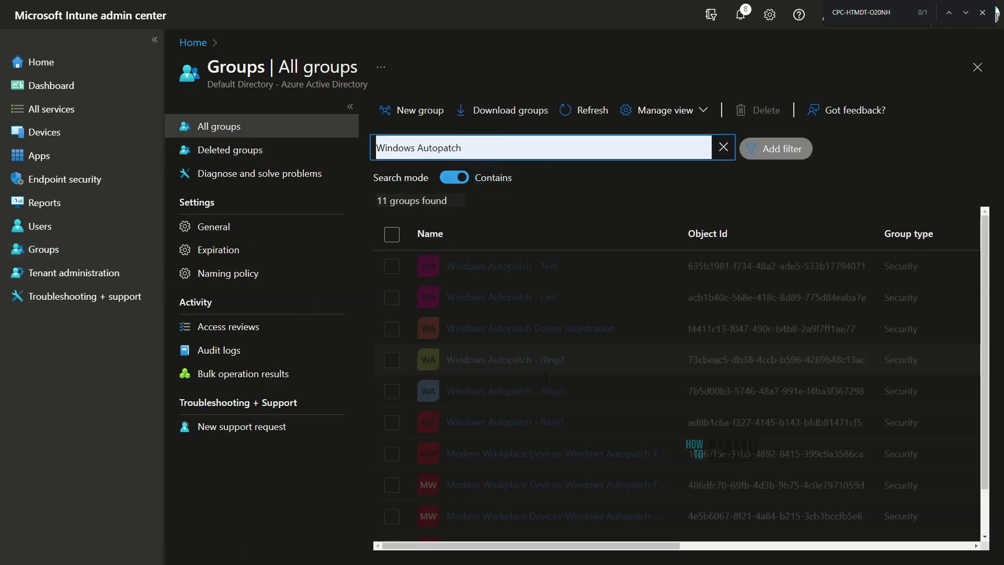
pyautogui.click(513, 337)
pyautogui.click(217, 227)
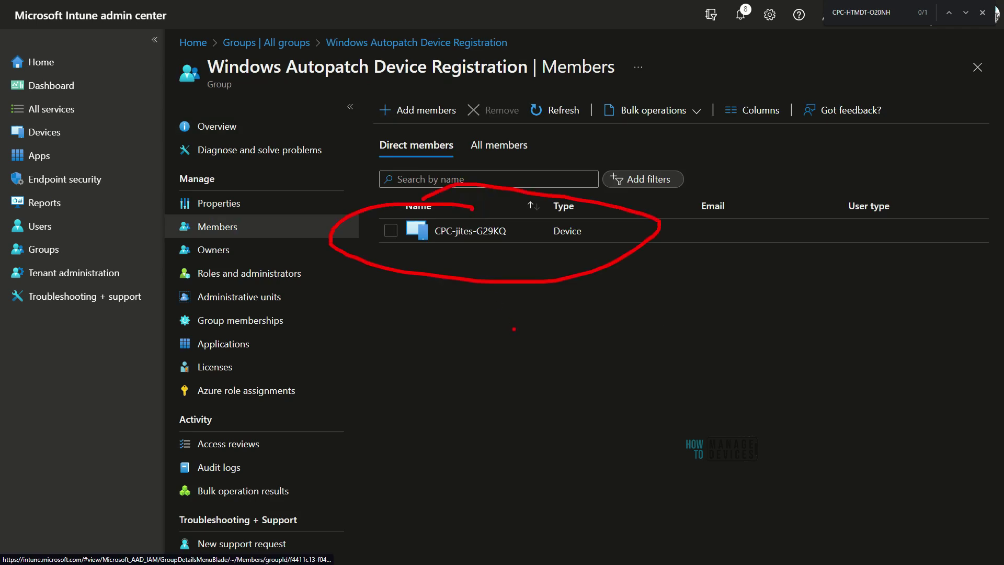
pyautogui.moveTo(456, 354)
pyautogui.mouseDown()
pyautogui.moveTo(480, 251)
pyautogui.moveTo(505, 266)
pyautogui.mouseUp()
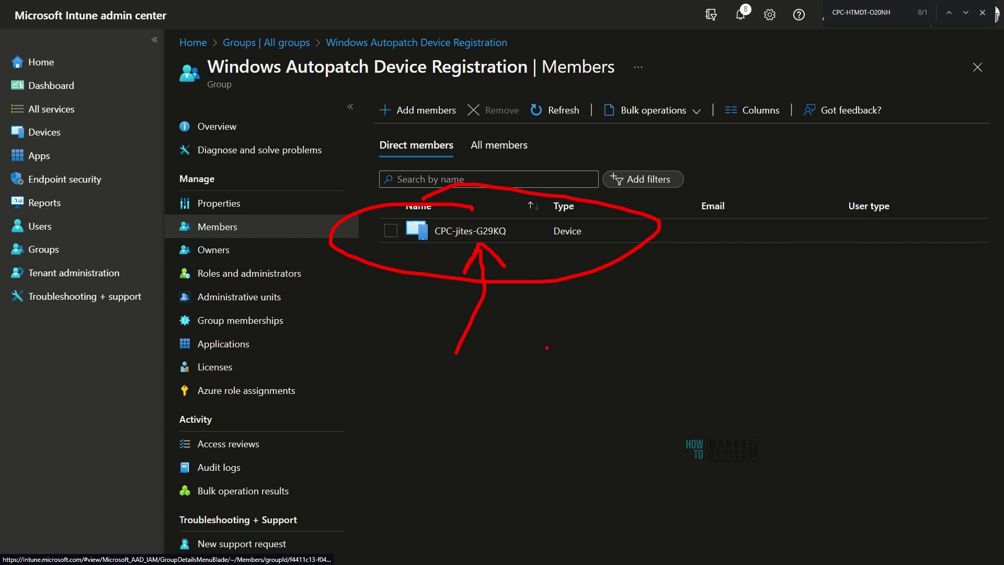
pyautogui.moveTo(481, 90); pyautogui.dragTo(236, 90)
pyautogui.press('Escape')
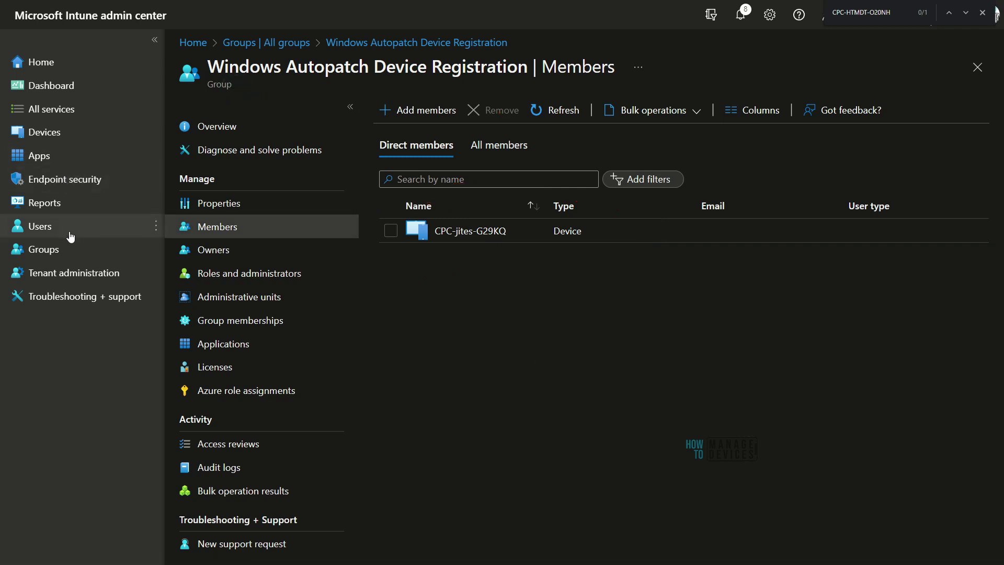
# - Go back to the Windows Autopatch device list and check the Ready entry for CPC-HTMDT-O20NH
pyautogui.click(39, 155)
pyautogui.click(46, 133)
pyautogui.click(214, 236)
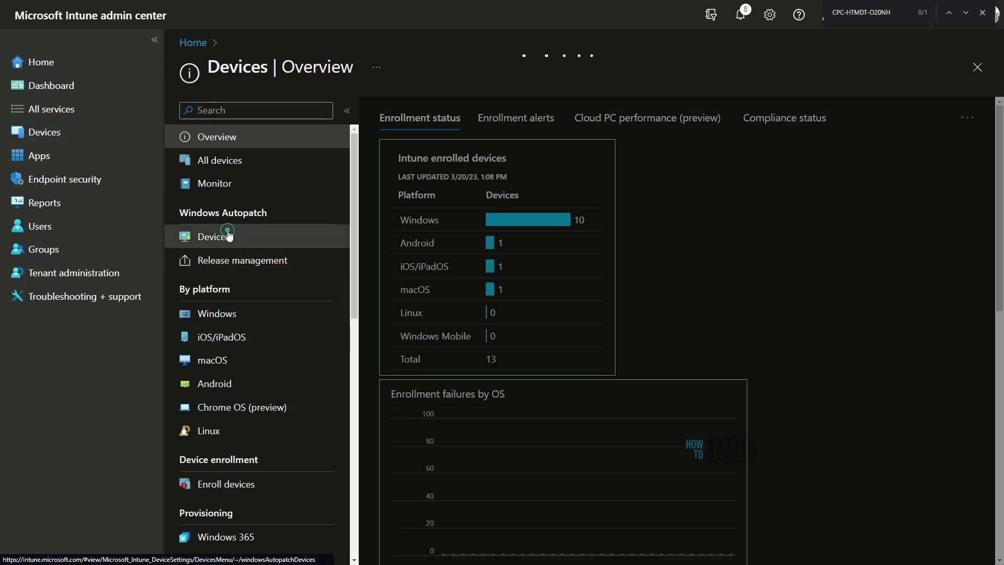
pyautogui.moveTo(269, 309); pyautogui.dragTo(502, 312)
pyautogui.press('Escape')
# - Open the device configuration of CPC-HTMDT-O20NH and examine the states of its update and Windows Autopatch policies
pyautogui.click(446, 318)
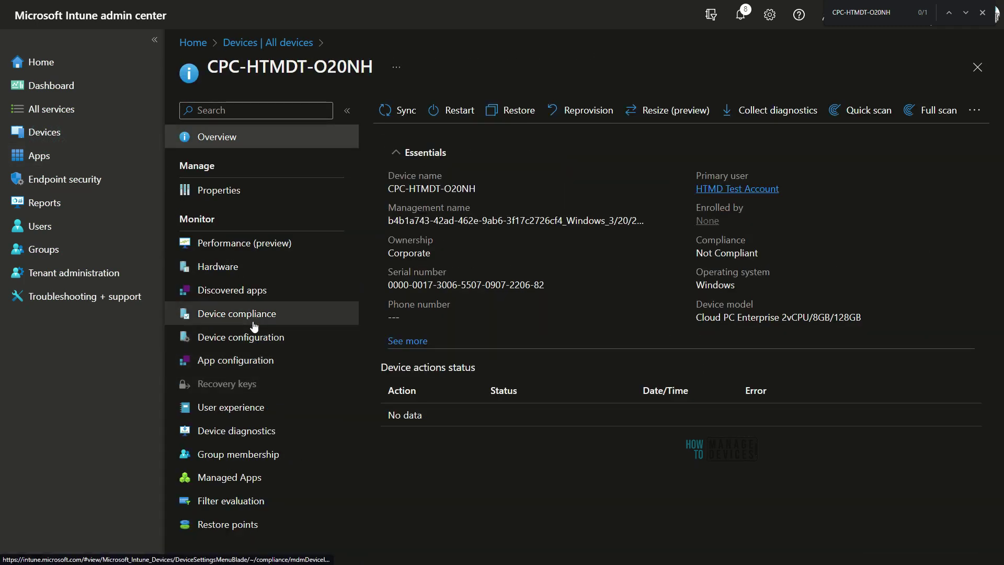
pyautogui.click(257, 340)
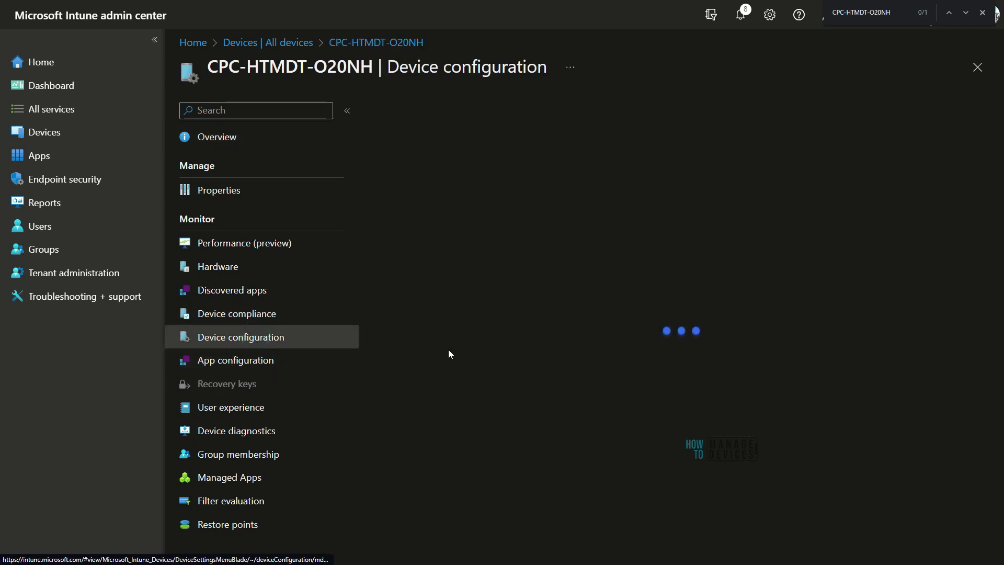
pyautogui.scroll(-2, 784, 419)
pyautogui.scroll(3, 805, 429)
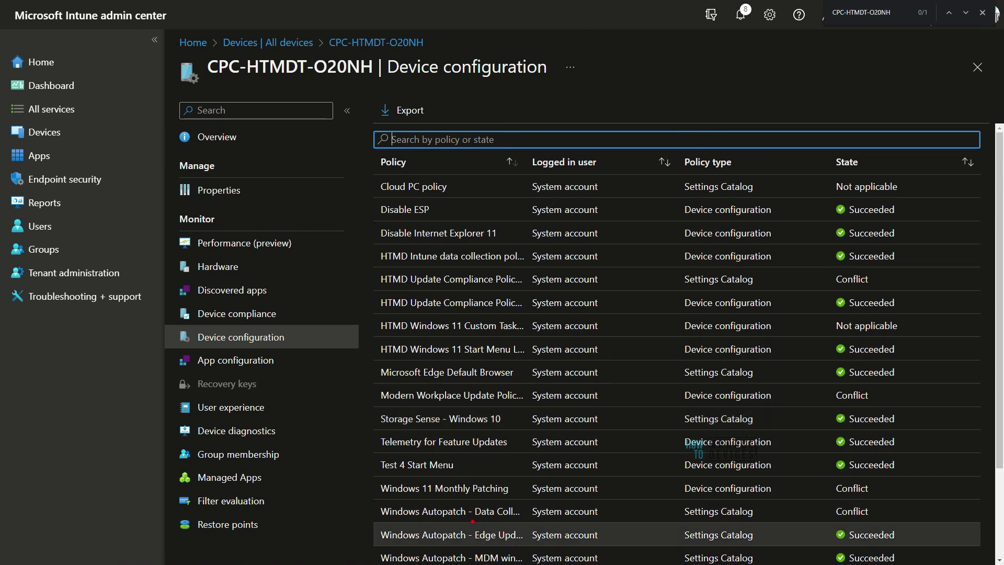
pyautogui.moveTo(382, 522)
pyautogui.mouseDown()
pyautogui.moveTo(510, 529)
pyautogui.moveTo(458, 505)
pyautogui.moveTo(376, 505)
pyautogui.moveTo(531, 501)
pyautogui.moveTo(387, 467)
pyautogui.mouseUp()
pyautogui.moveTo(384, 411)
pyautogui.mouseDown()
pyautogui.moveTo(548, 408)
pyautogui.moveTo(429, 374)
pyautogui.moveTo(367, 382)
pyautogui.mouseUp()
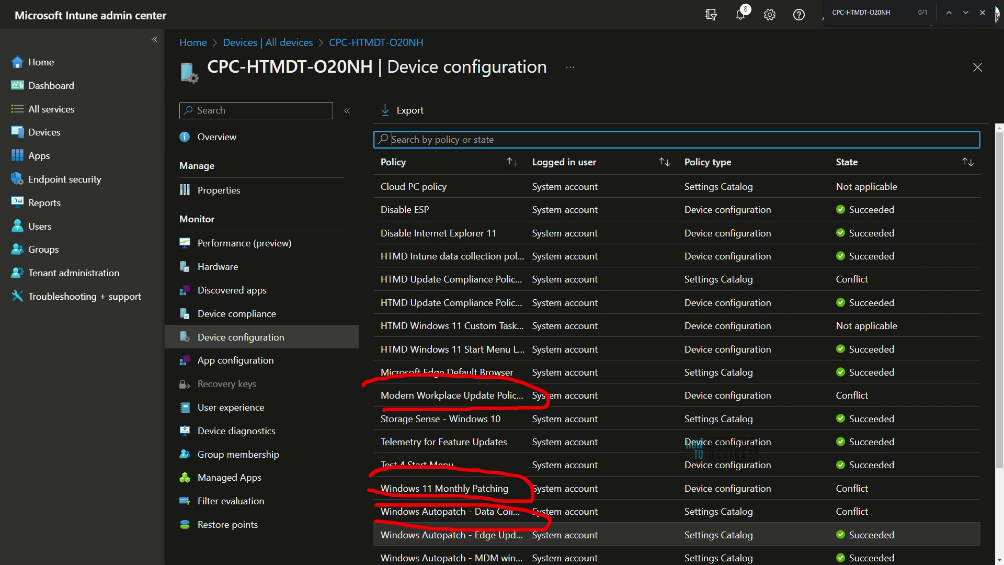
pyautogui.scroll(-3, 376, 387)
pyautogui.moveTo(531, 477)
pyautogui.mouseDown()
pyautogui.moveTo(335, 480)
pyautogui.moveTo(487, 523)
pyautogui.moveTo(557, 521)
pyautogui.mouseUp()
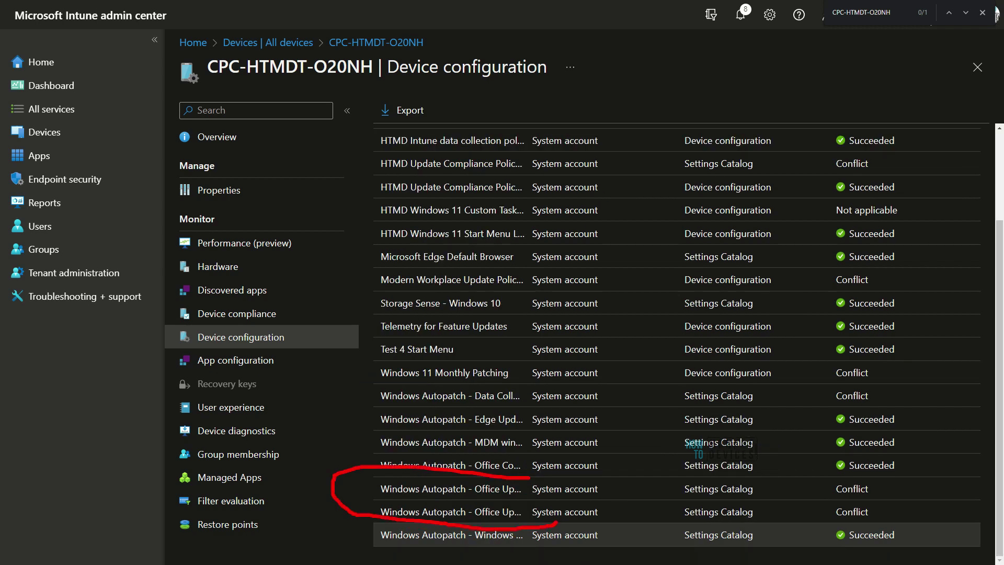